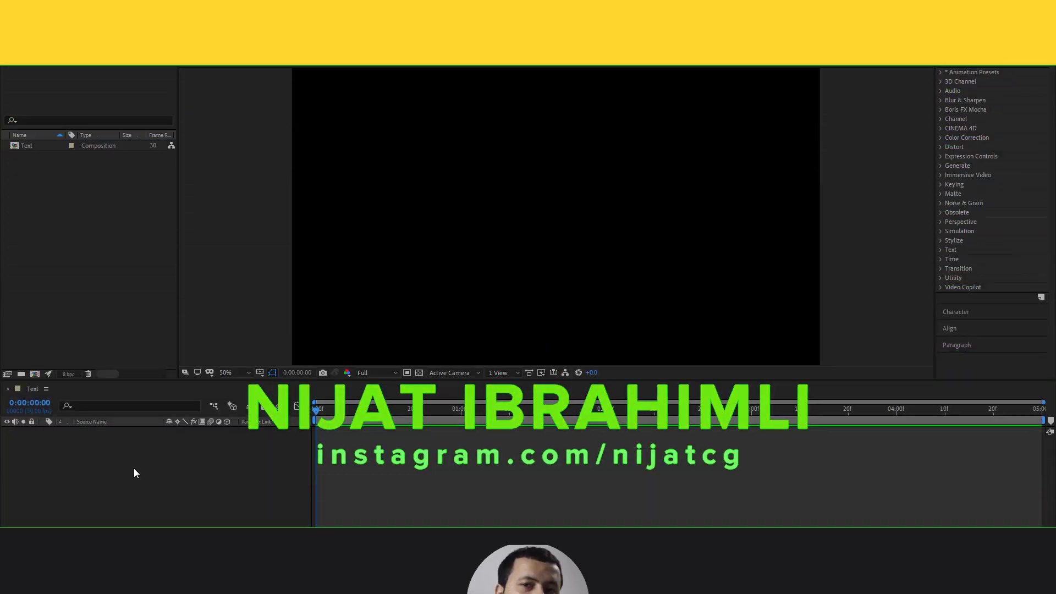
- Create a new solid layer named BG in the composition
{"action": "right_click", "coordinate": [136, 468]}
{"action": "mouse_move", "coordinate": [198, 348]}
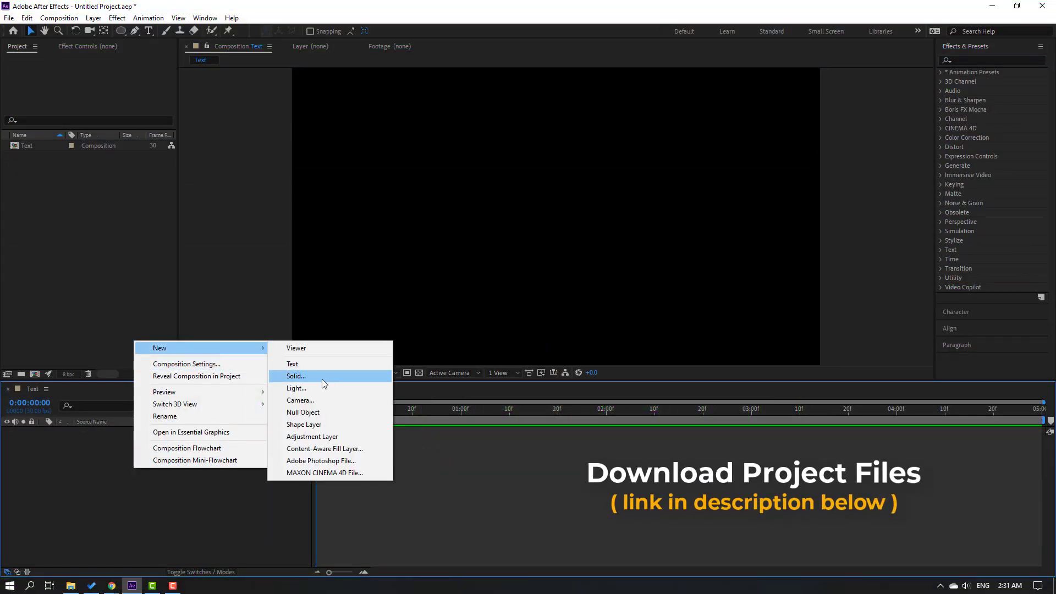
{"action": "left_click", "coordinate": [322, 379]}
{"action": "type", "text": "BG"}
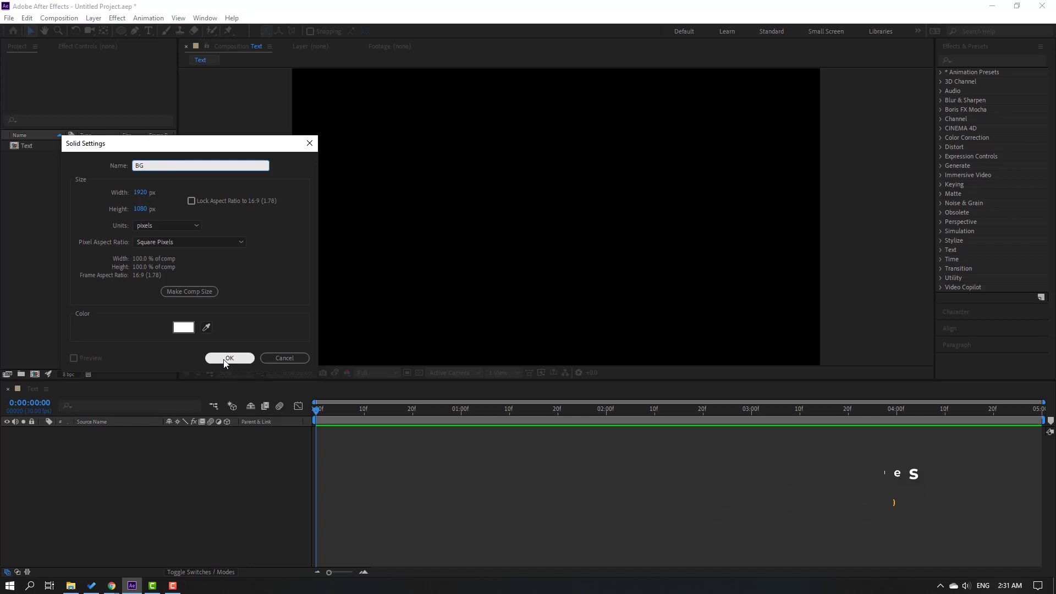
{"action": "left_click", "coordinate": [229, 357]}
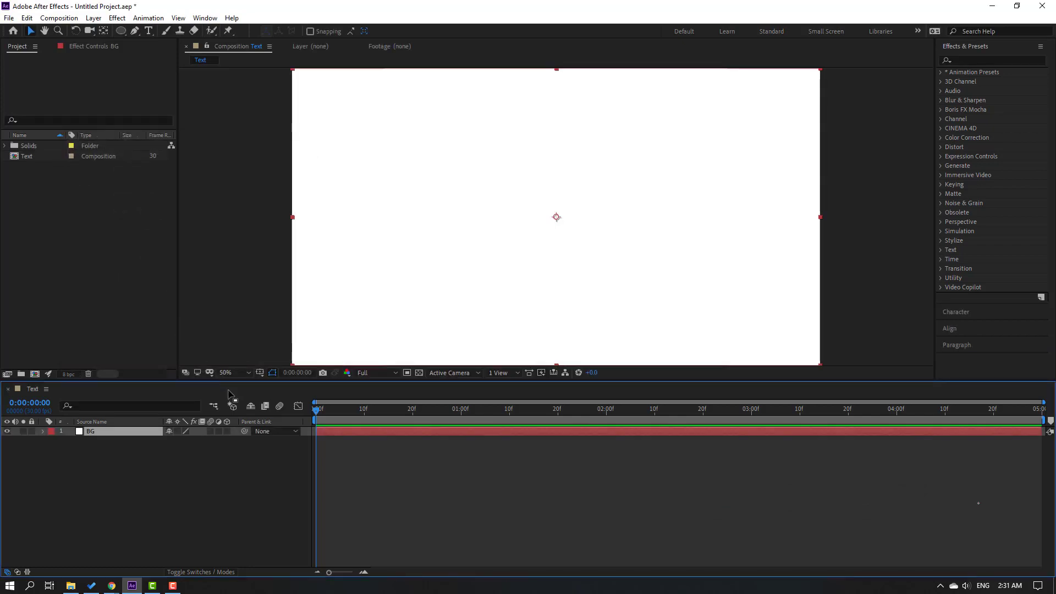
- Apply a light grey Fill effect to BG and lock the layer
{"action": "left_click", "coordinate": [969, 61]}
{"action": "type", "text": "fill"}
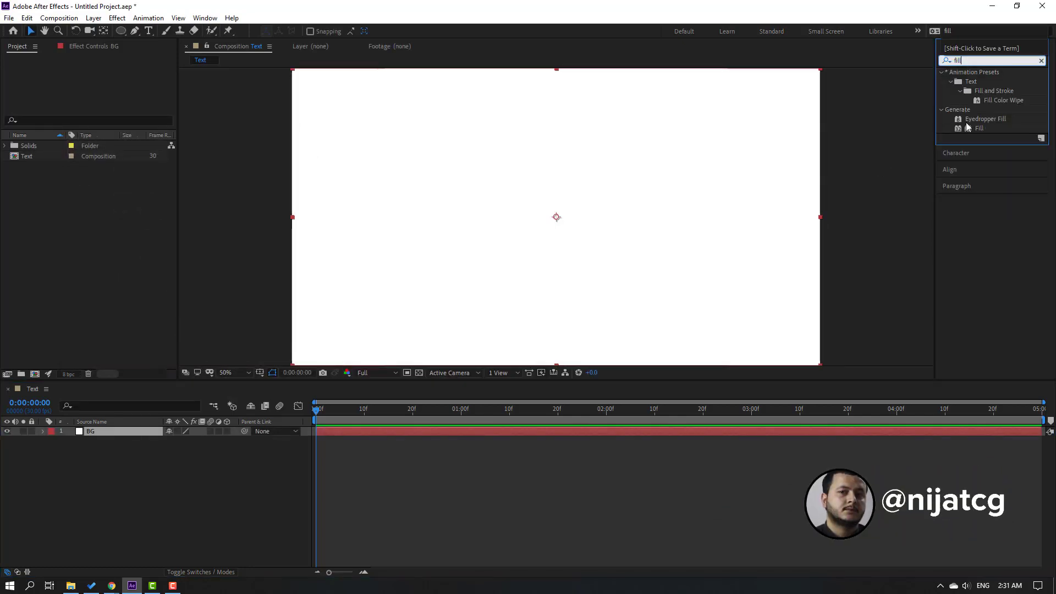
{"action": "left_click_drag", "start_coordinate": [978, 130], "coordinate": [91, 439]}
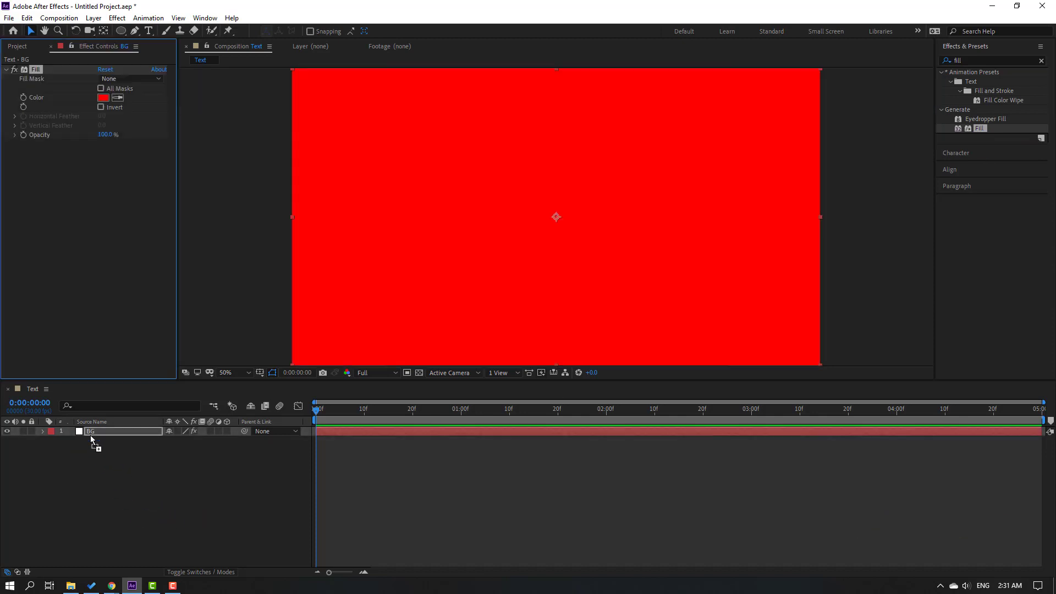
{"action": "left_click", "coordinate": [101, 101]}
{"action": "left_click_drag", "start_coordinate": [615, 407], "coordinate": [606, 387]}
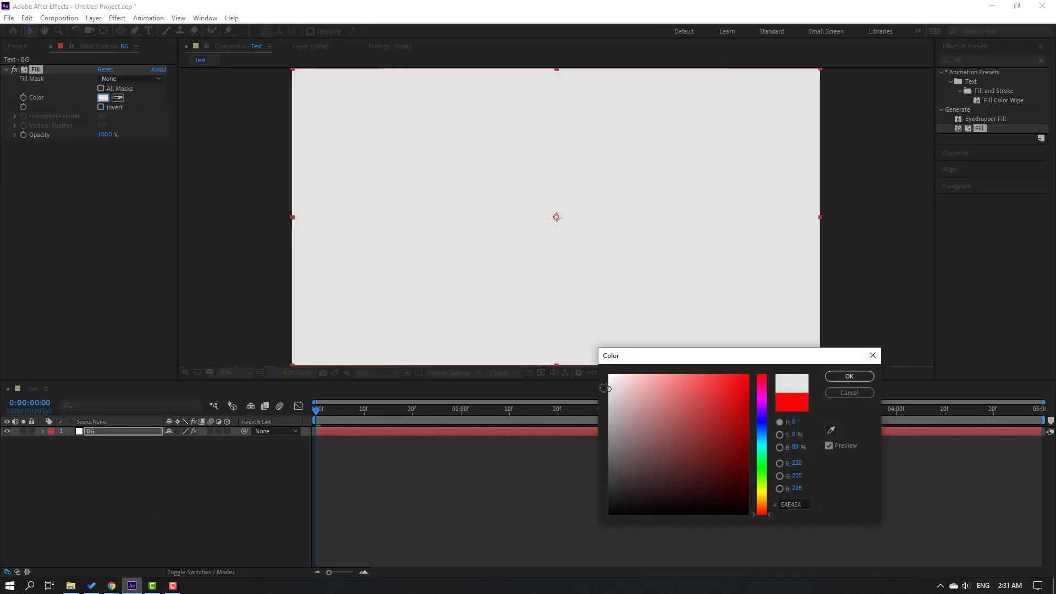
{"action": "left_click", "coordinate": [849, 376]}
{"action": "left_click", "coordinate": [32, 431]}
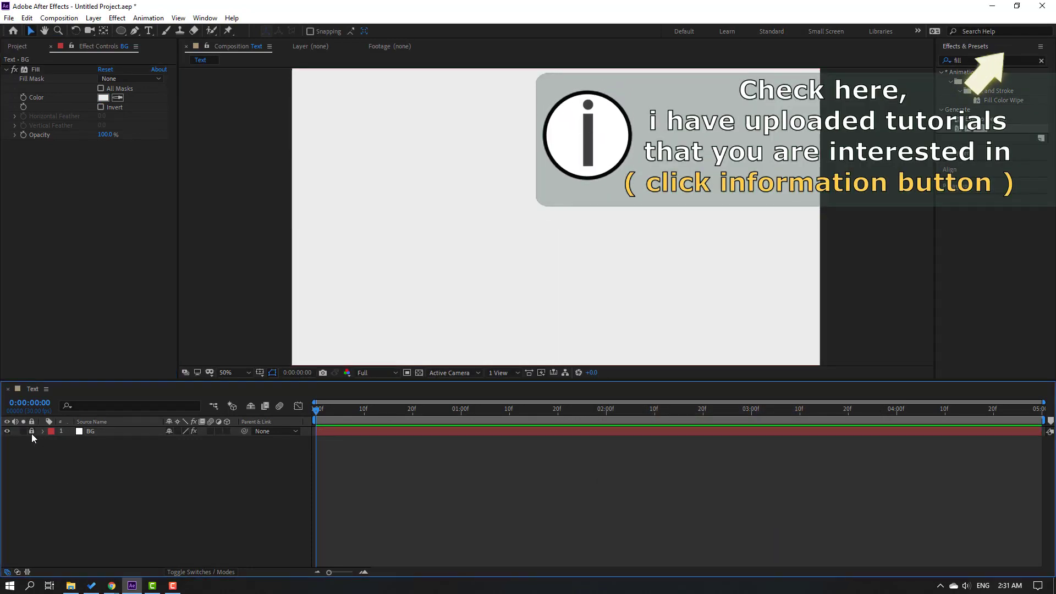
- Draw a vertical two-point line with the Pen tool for the stem
{"action": "left_click", "coordinate": [134, 31]}
{"action": "left_click", "coordinate": [135, 31]}
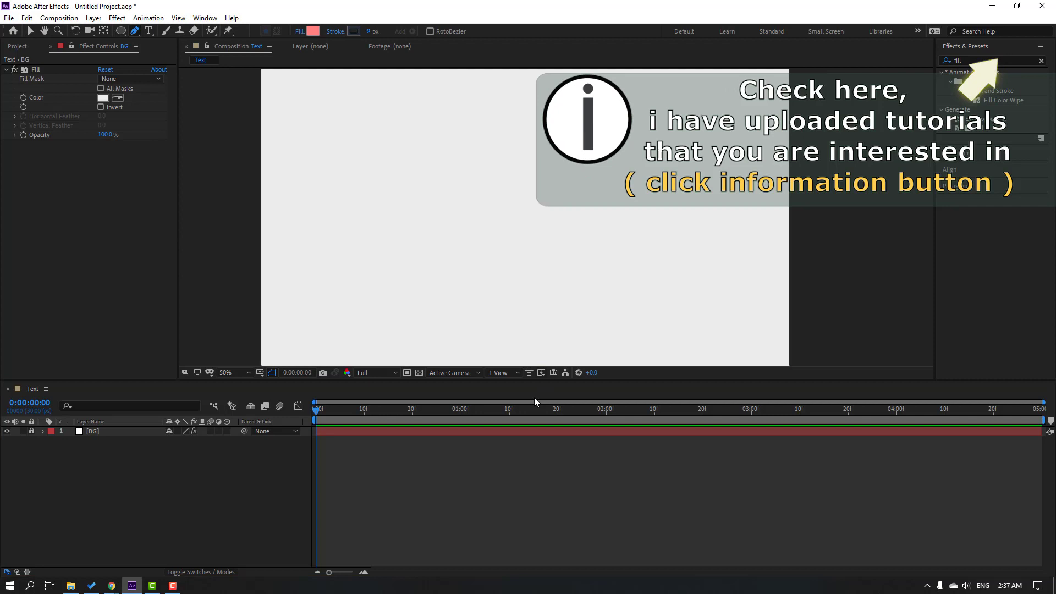
{"action": "left_click", "coordinate": [510, 311]}
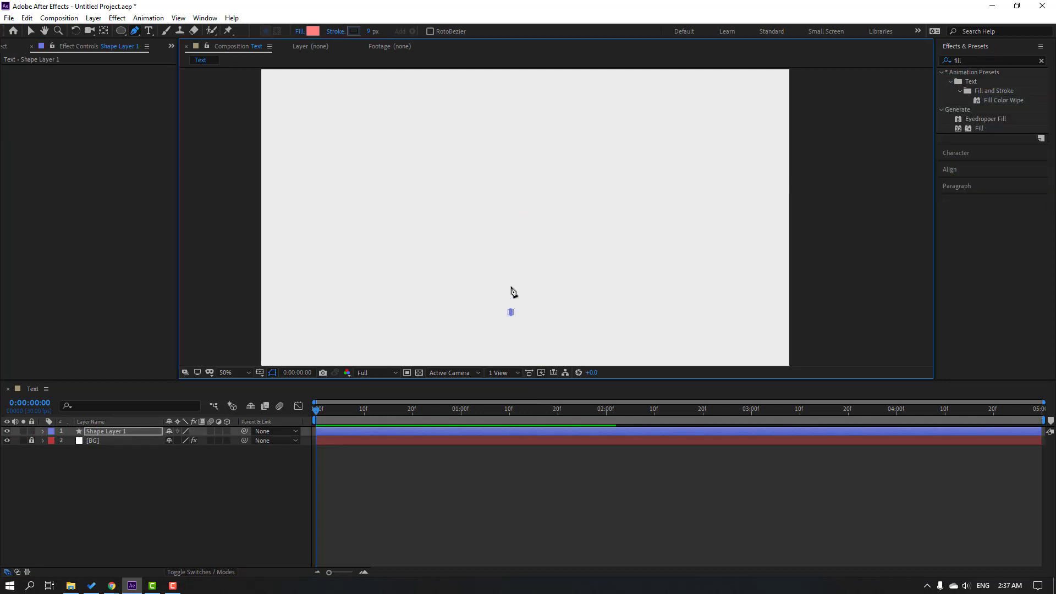
{"action": "left_click", "coordinate": [511, 227]}
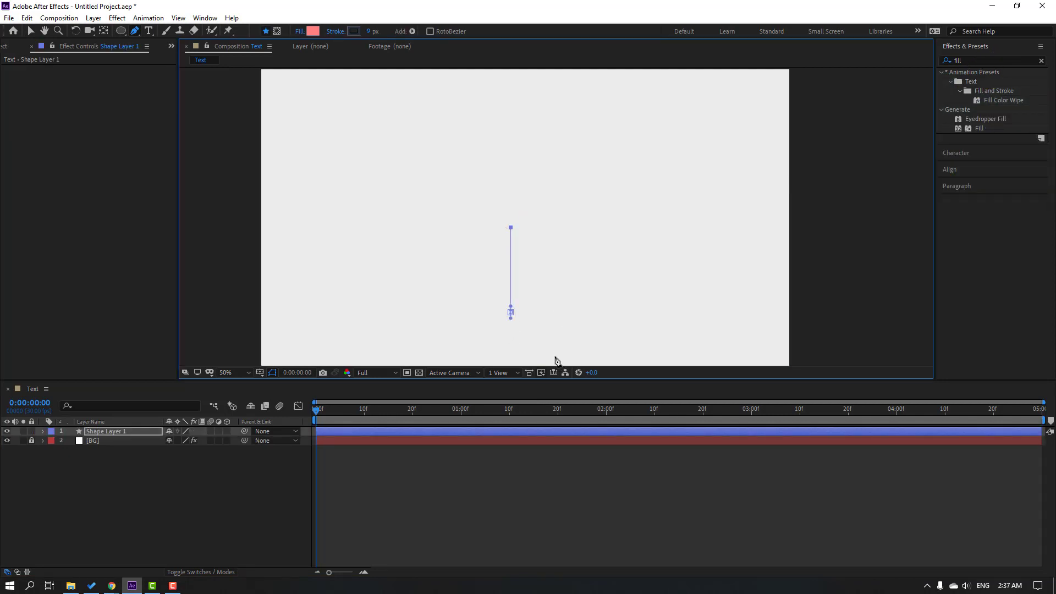
{"action": "left_click", "coordinate": [31, 31]}
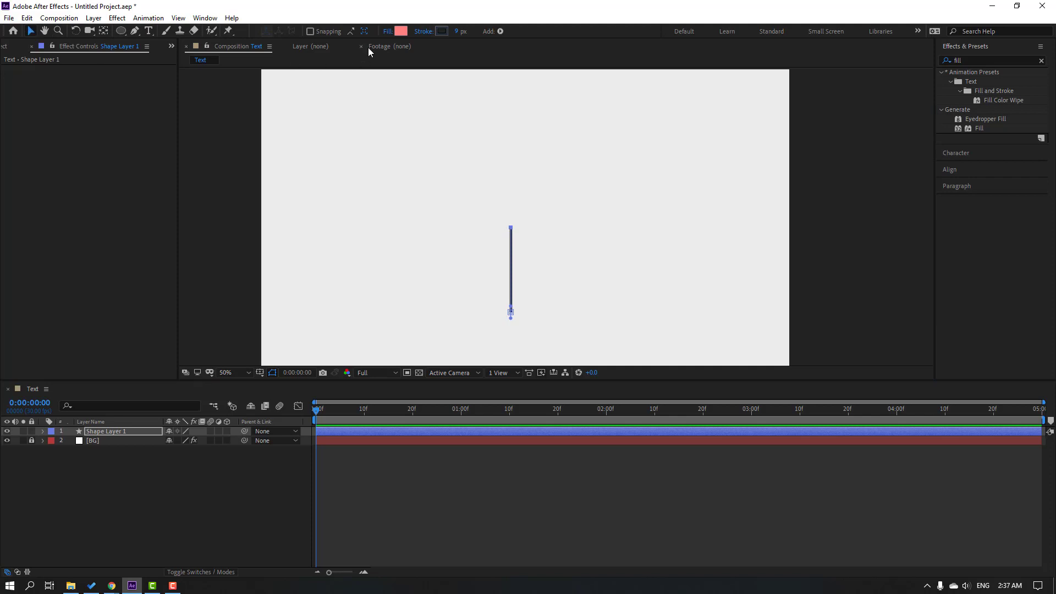
- Give the line no fill and a 101 px light-blue stroke, then select its layer
{"action": "left_click", "coordinate": [387, 31]}
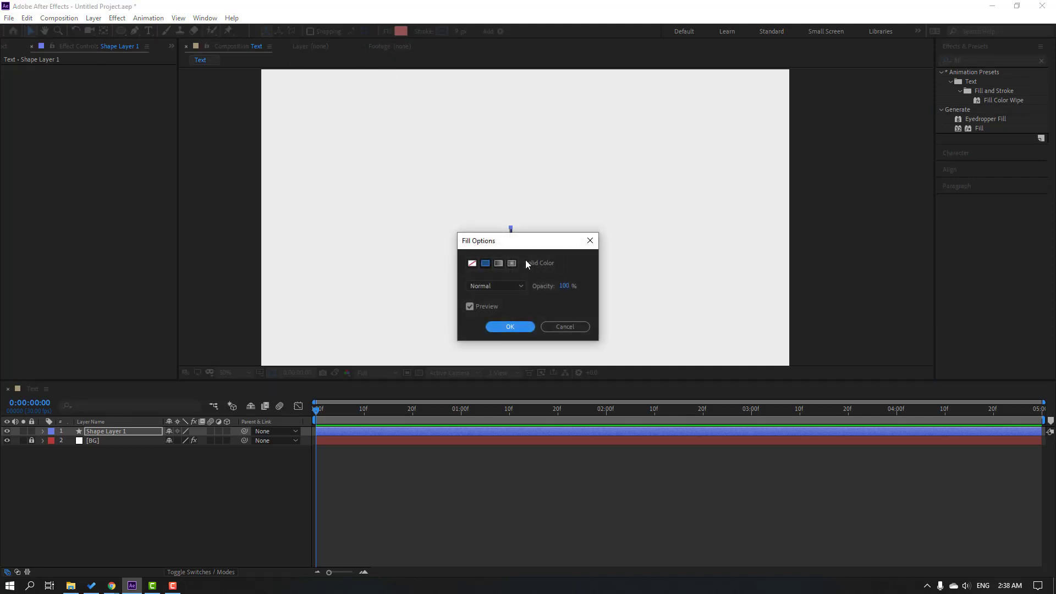
{"action": "left_click", "coordinate": [473, 264]}
{"action": "left_click", "coordinate": [514, 330]}
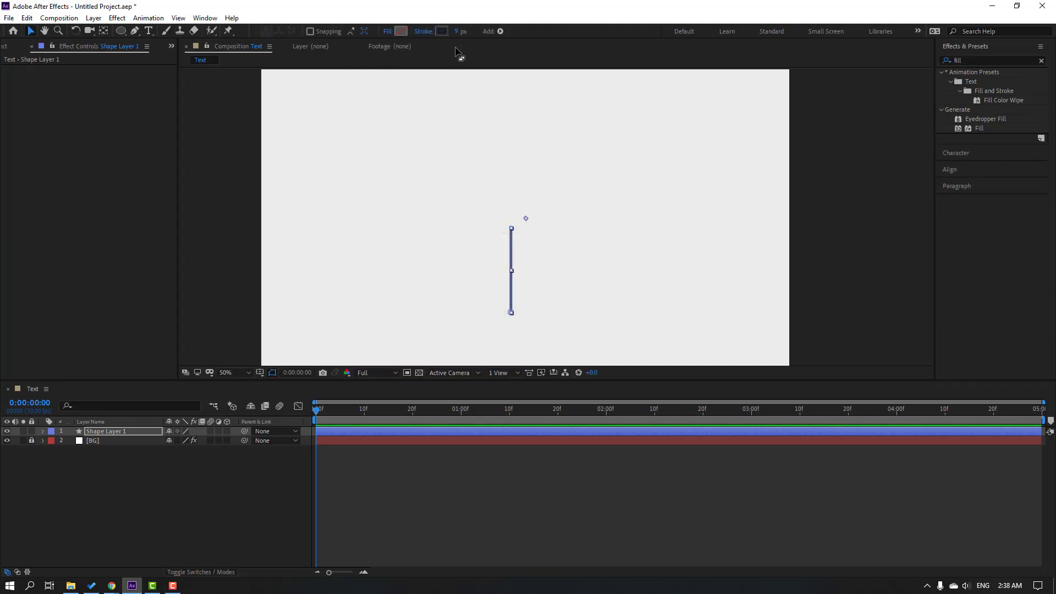
{"action": "left_click_drag", "start_coordinate": [460, 31], "coordinate": [442, 16]}
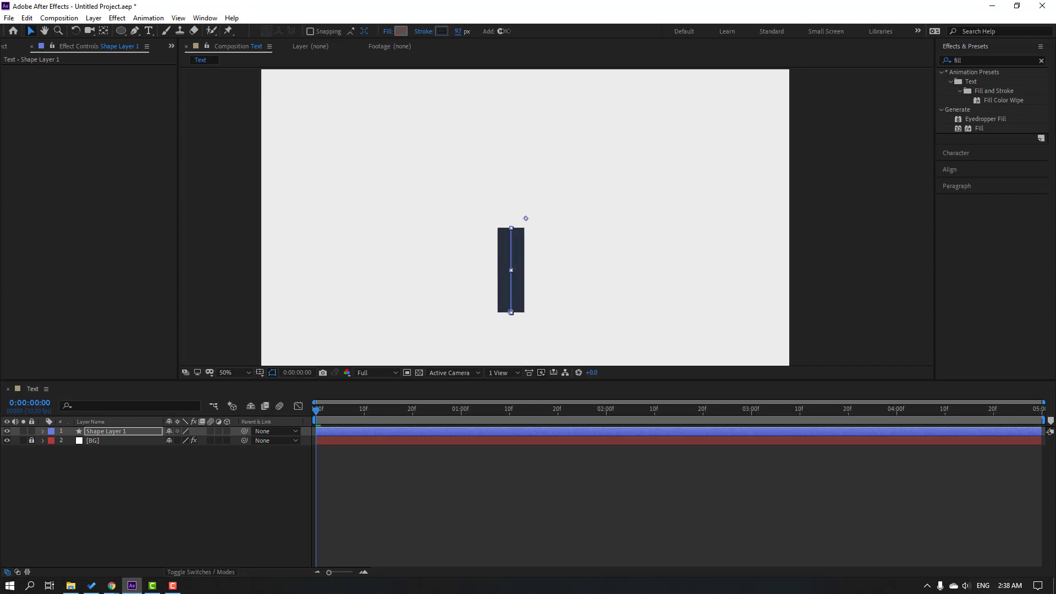
{"action": "left_click", "coordinate": [443, 32]}
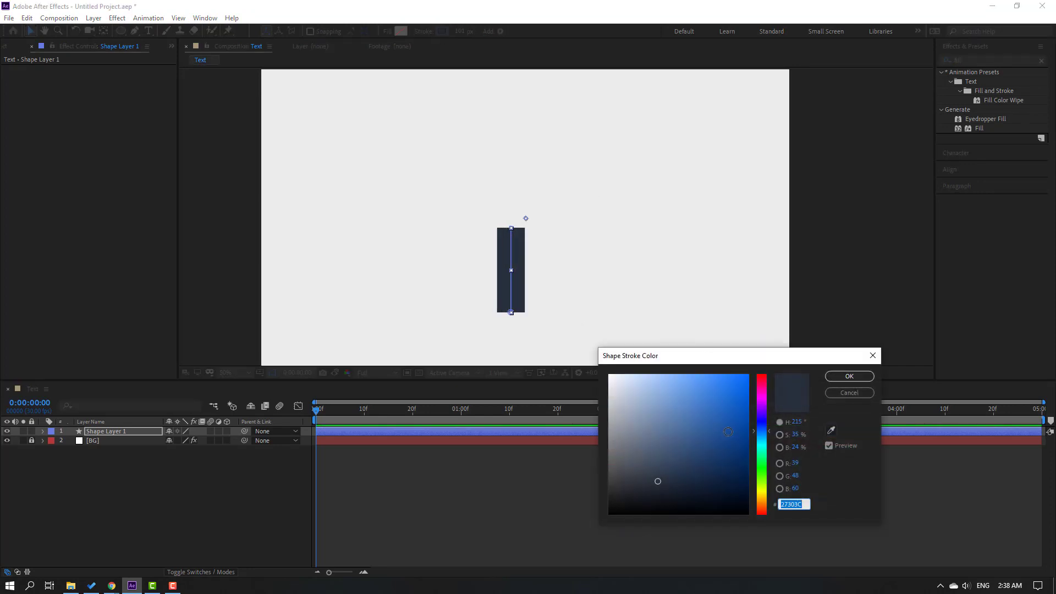
{"action": "mouse_move", "coordinate": [701, 386]}
{"action": "left_mouse_down"}
{"action": "mouse_move", "coordinate": [698, 364]}
{"action": "mouse_move", "coordinate": [679, 368]}
{"action": "left_mouse_up"}
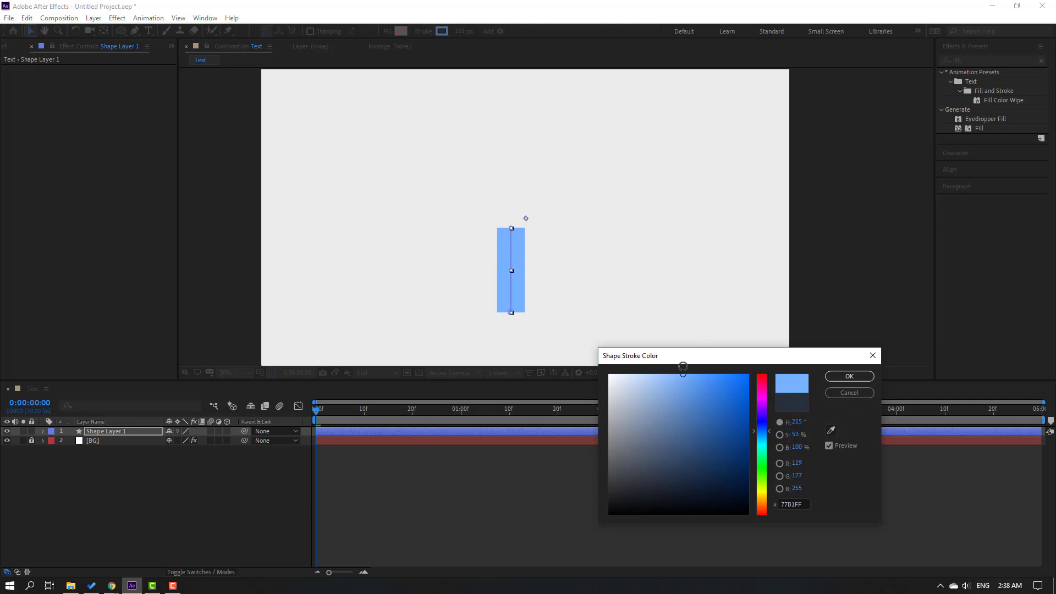
{"action": "left_click", "coordinate": [849, 376]}
{"action": "left_click", "coordinate": [125, 457]}
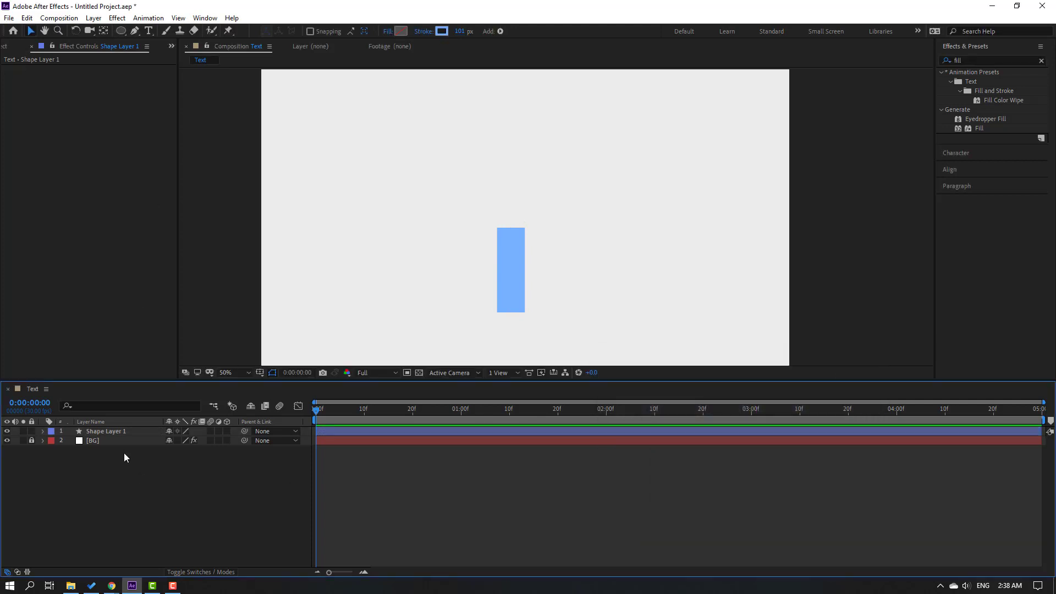
{"action": "left_click", "coordinate": [113, 432]}
{"action": "type", "text": "line"}
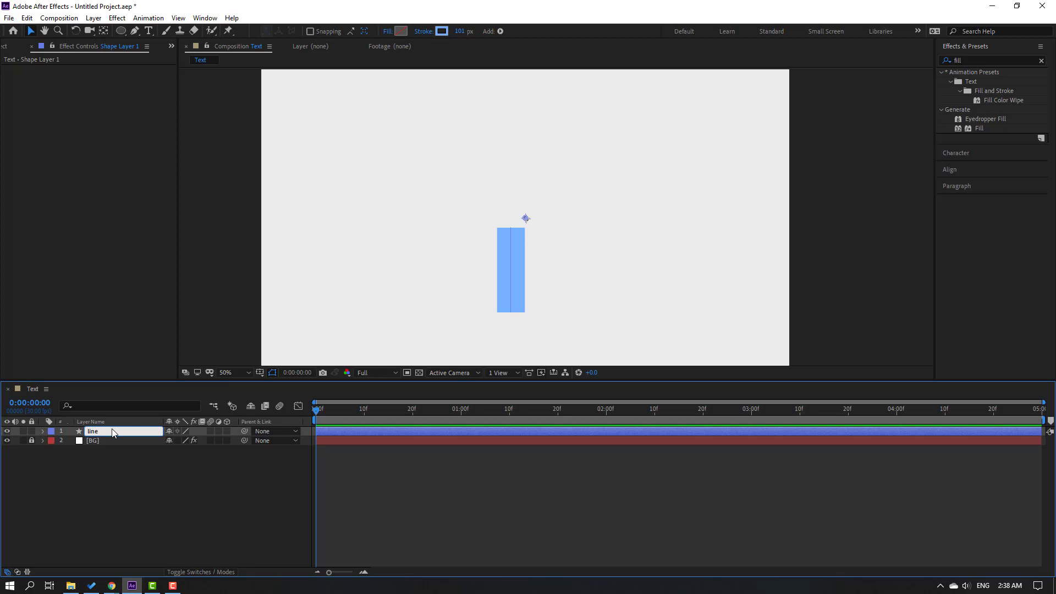
{"action": "type", "text": "1"}
- Confirm the layer name line1, briefly using Pan Behind before returning to Selection
{"action": "key", "text": "Return"}
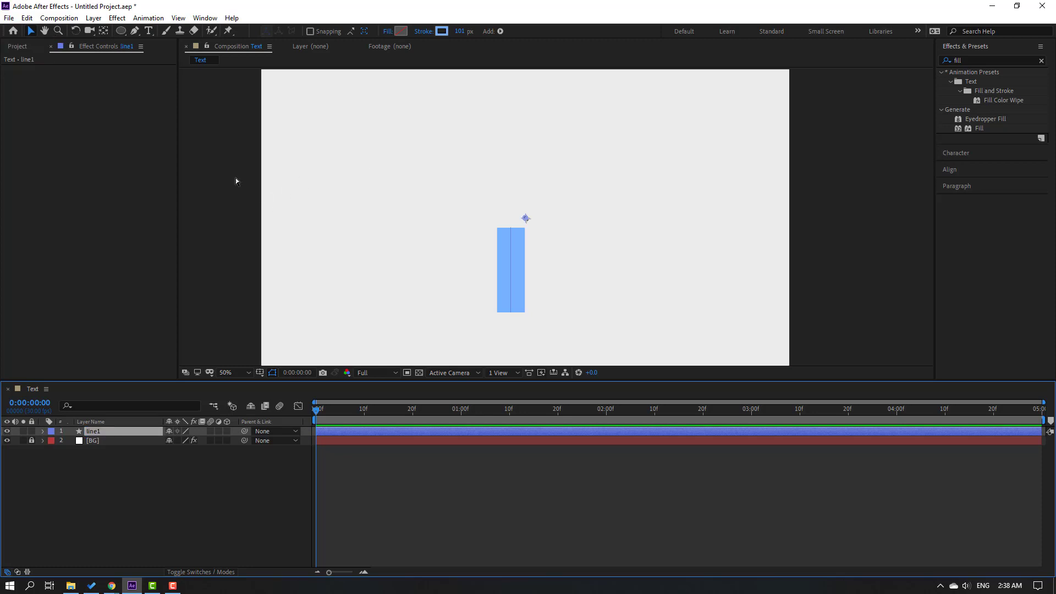
{"action": "left_click", "coordinate": [104, 34]}
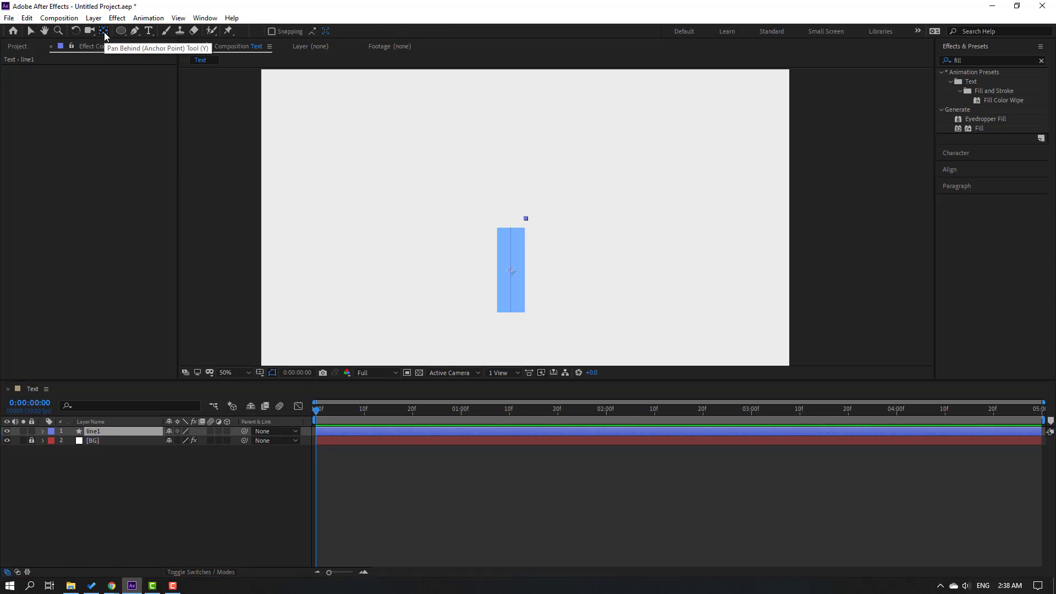
{"action": "key", "text": "v"}
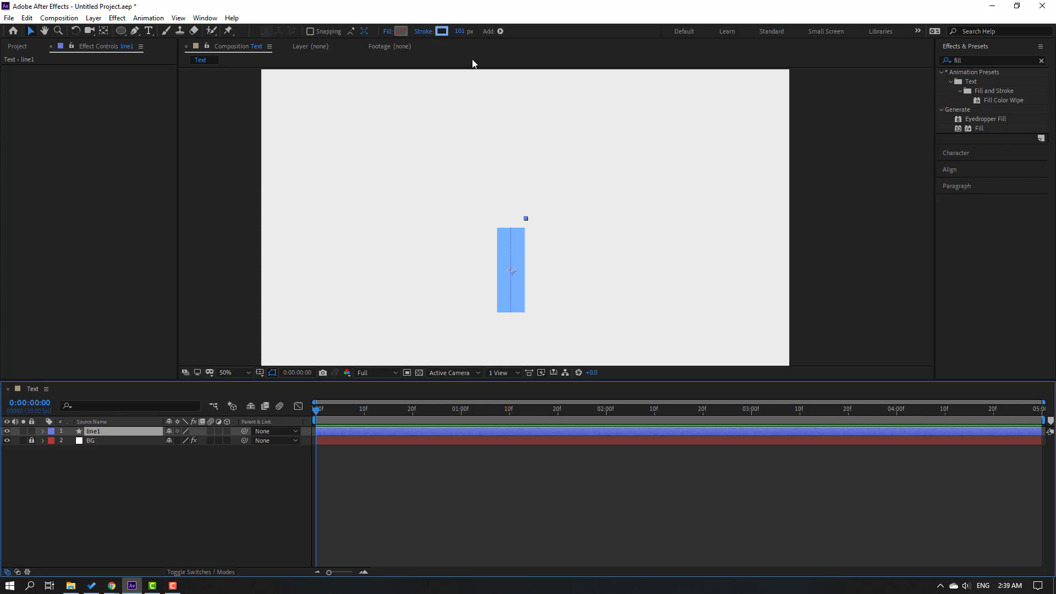
- Add Trim Paths to line1 and keyframe End from 0% at 0f to 100% at 10f
{"action": "left_click", "coordinate": [500, 31]}
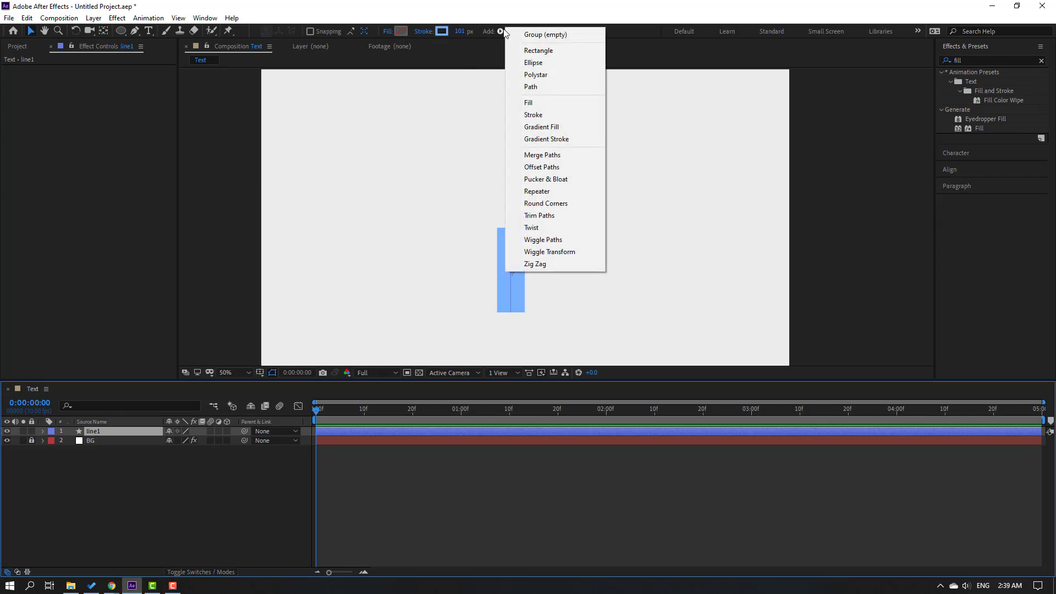
{"action": "left_click", "coordinate": [538, 218]}
{"action": "left_click", "coordinate": [61, 459]}
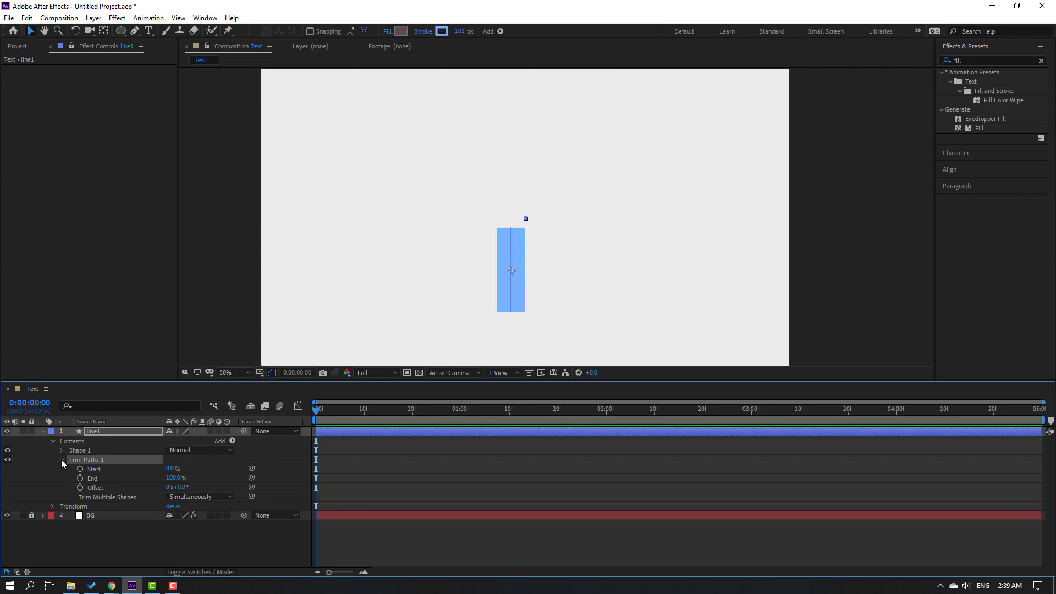
{"action": "left_click_drag", "start_coordinate": [178, 483], "coordinate": [152, 523]}
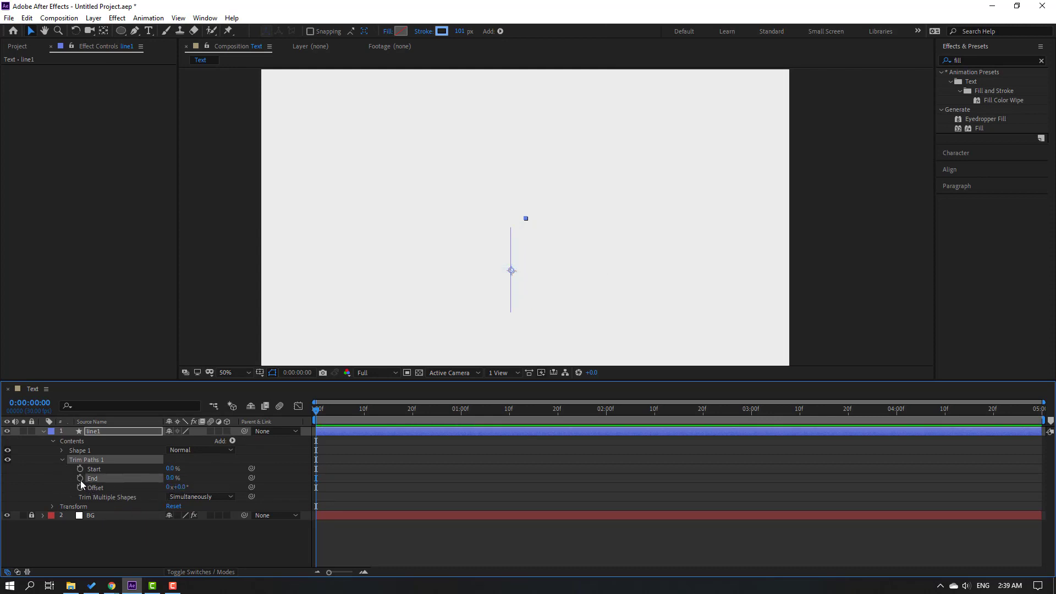
{"action": "key", "text": "shift+Page_Down"}
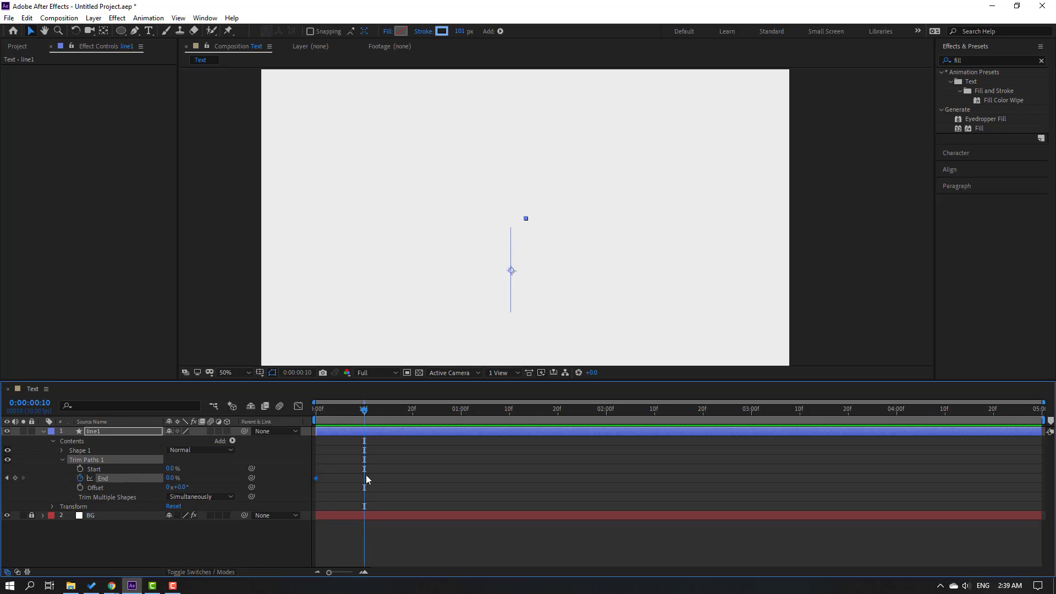
{"action": "type", "text": "100"}
{"action": "key", "text": "Return"}
- Apply Easy Ease to both End keyframes and preview the stem drawing on
{"action": "left_click_drag", "start_coordinate": [401, 467], "coordinate": [286, 490]}
{"action": "right_click", "coordinate": [316, 477]}
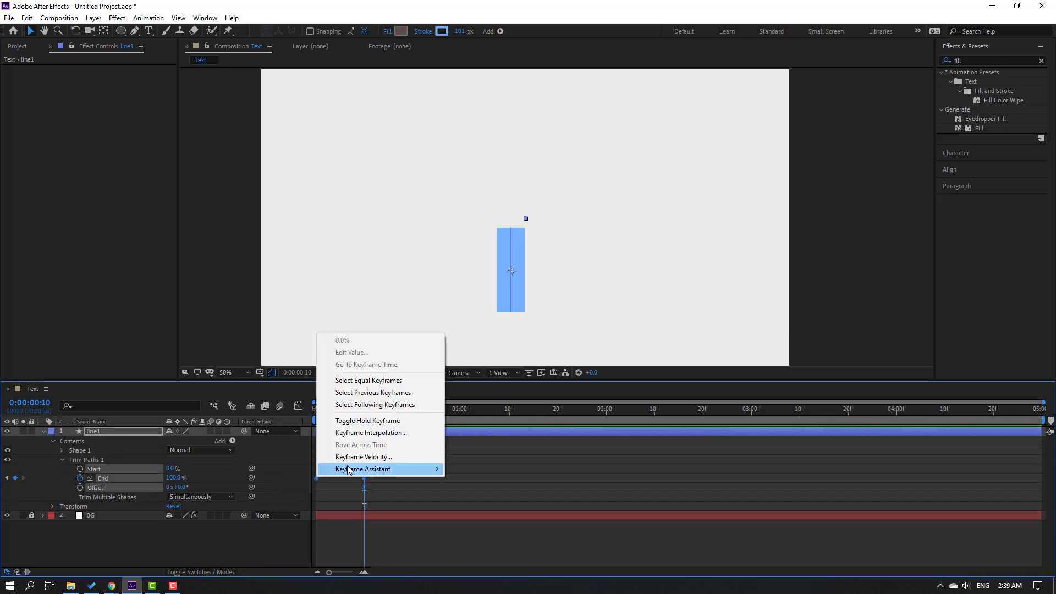
{"action": "left_click", "coordinate": [503, 505]}
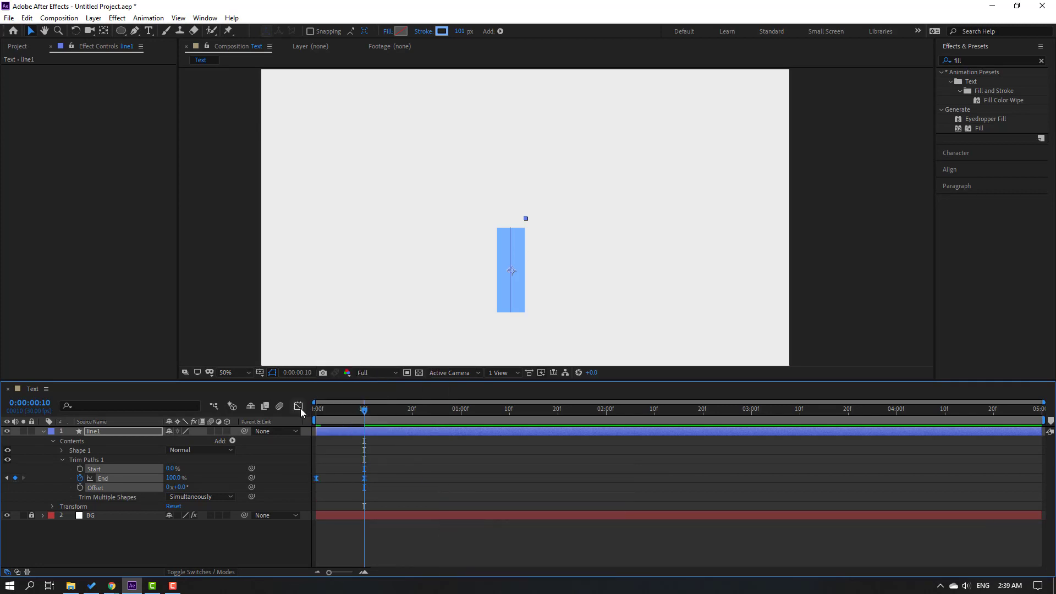
{"action": "key", "text": "space"}
- Adjust the End keyframes' ease influence and move the last keyframe to about 13f
{"action": "left_click", "coordinate": [297, 406]}
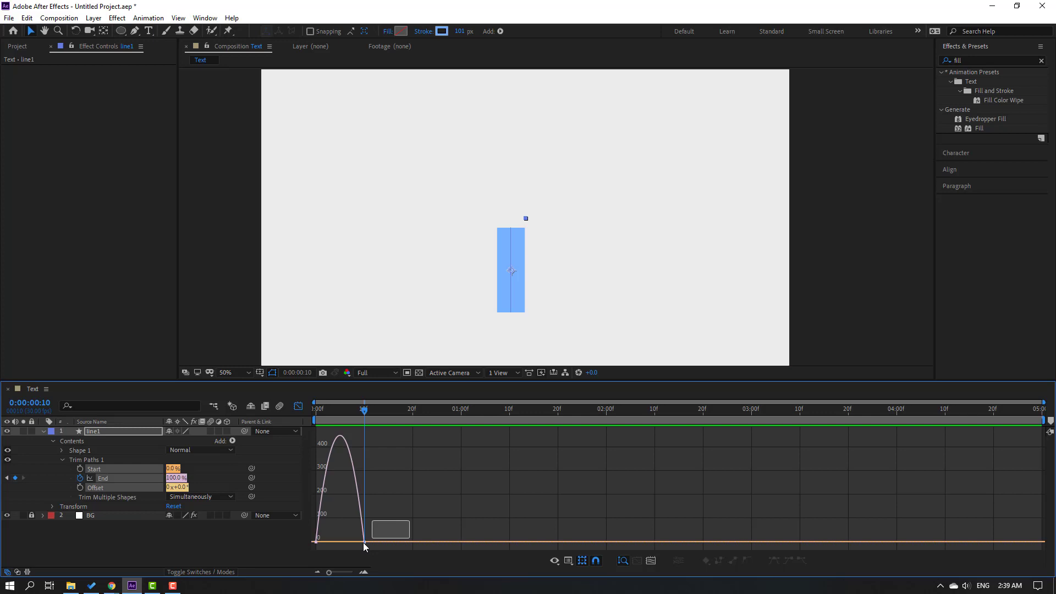
{"action": "left_click_drag", "start_coordinate": [363, 542], "coordinate": [348, 541]}
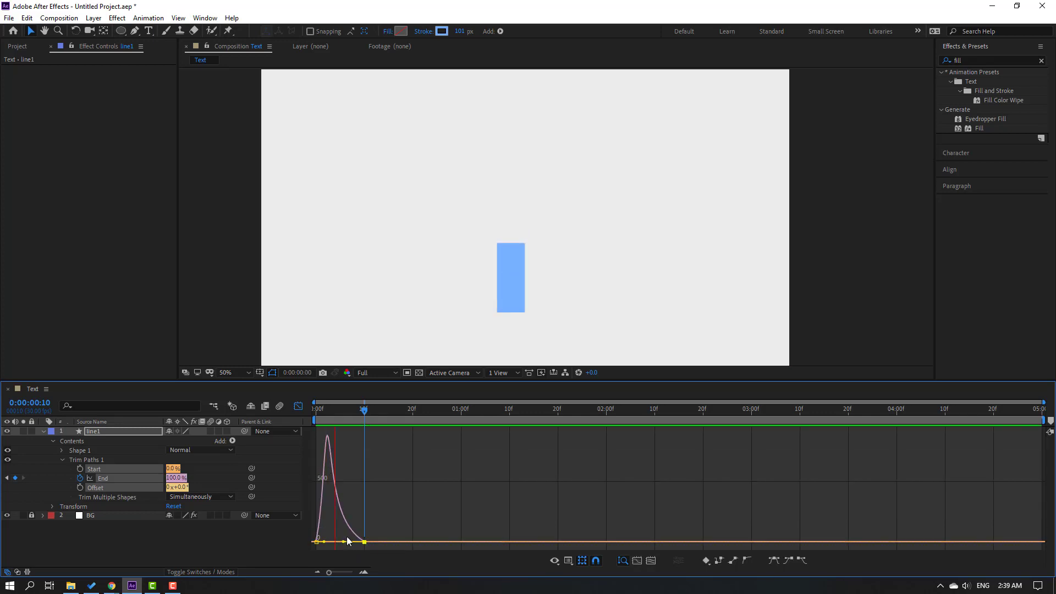
{"action": "scroll", "coordinate": [385, 519], "scroll_direction": "up", "scroll_amount": 2}
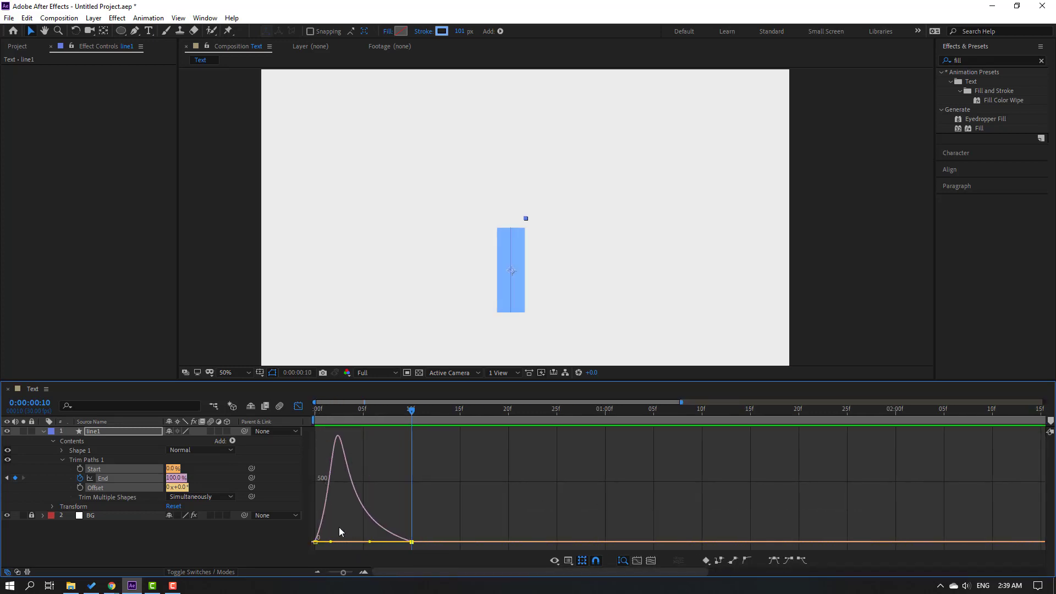
{"action": "left_click", "coordinate": [318, 543]}
{"action": "left_click_drag", "start_coordinate": [332, 544], "coordinate": [338, 543]}
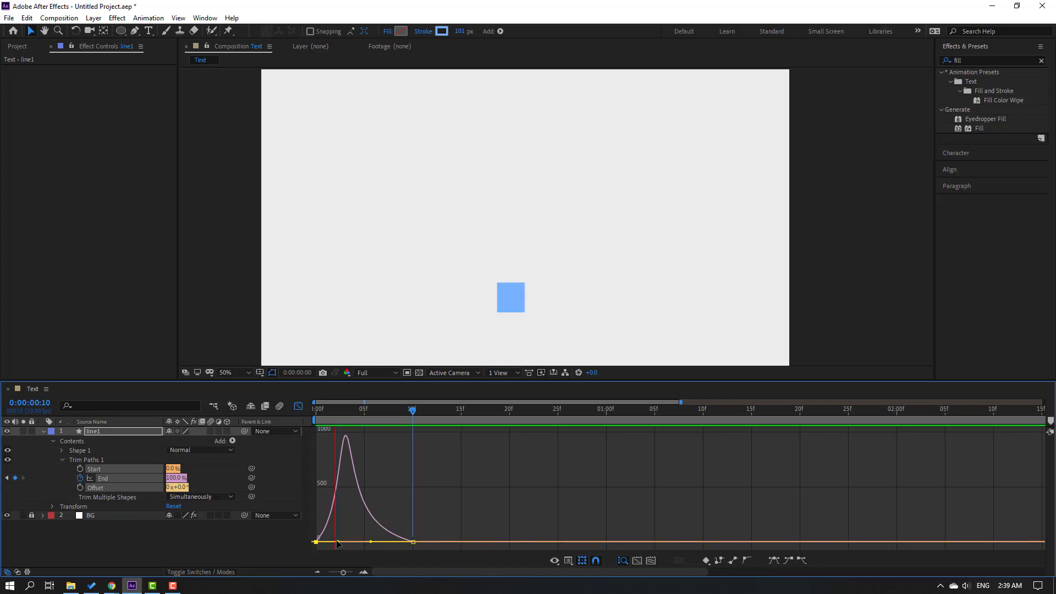
{"action": "left_click", "coordinate": [297, 408]}
{"action": "left_click", "coordinate": [411, 482]}
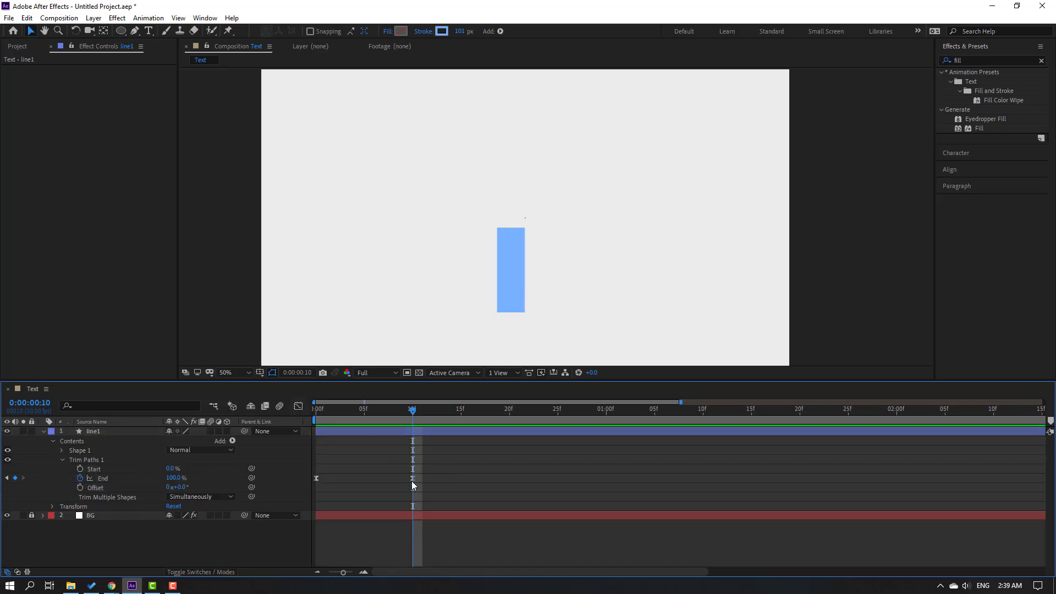
{"action": "mouse_move", "coordinate": [414, 477]}
{"action": "left_mouse_down"}
{"action": "mouse_move", "coordinate": [498, 467]}
{"action": "mouse_move", "coordinate": [299, 451]}
{"action": "left_mouse_up"}
{"action": "key", "text": "space"}
- Strengthen the first keyframe's ease and land the full stem at about 14f
{"action": "left_click", "coordinate": [297, 406]}
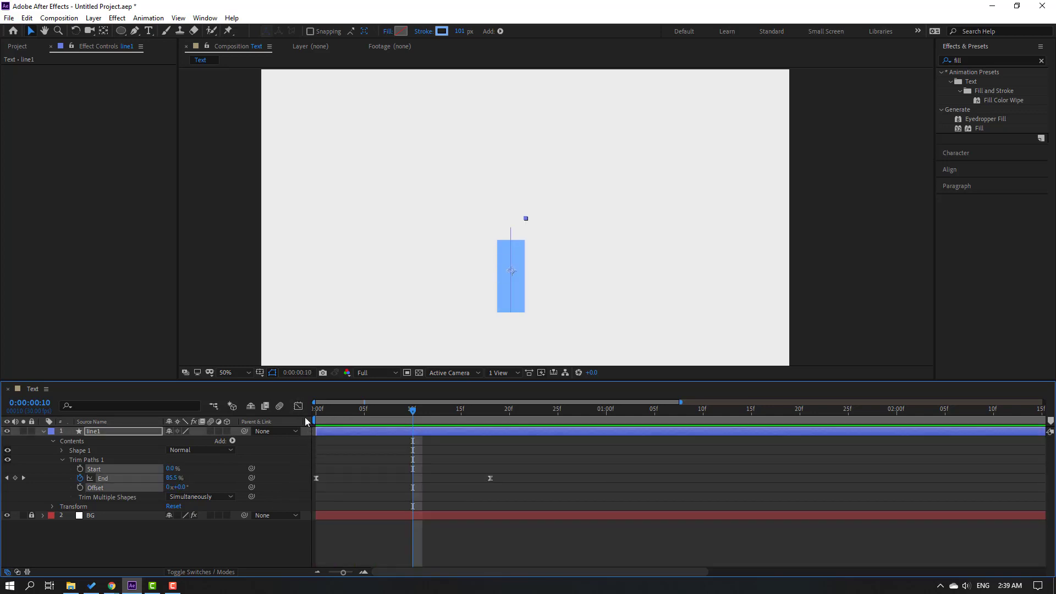
{"action": "left_click", "coordinate": [298, 406]}
{"action": "mouse_move", "coordinate": [527, 523]}
{"action": "left_mouse_down"}
{"action": "mouse_move", "coordinate": [433, 553]}
{"action": "mouse_move", "coordinate": [487, 537]}
{"action": "left_mouse_up"}
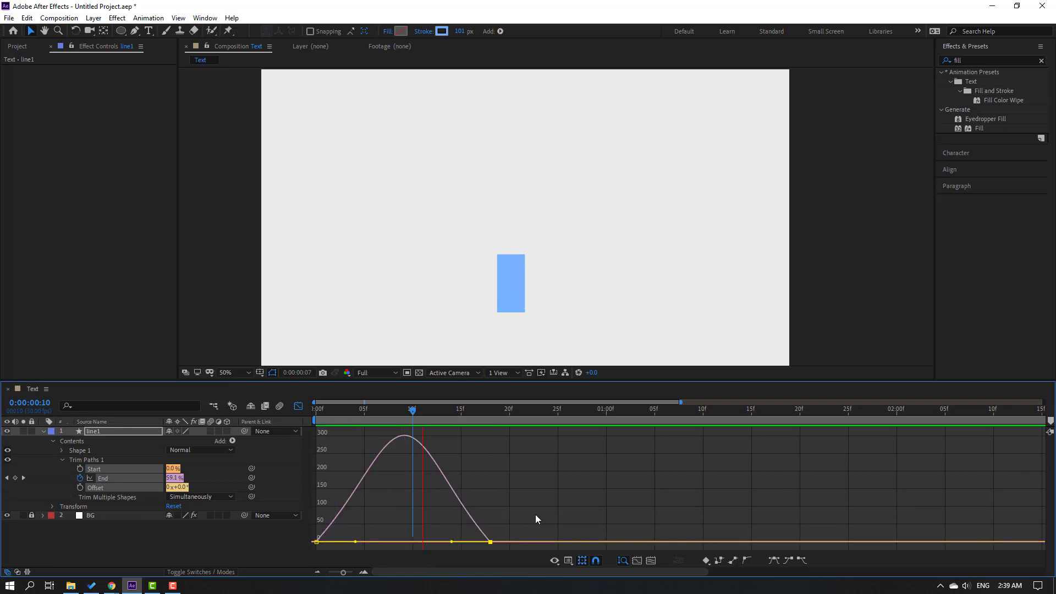
{"action": "left_click_drag", "start_coordinate": [354, 542], "coordinate": [395, 542]}
{"action": "key", "text": "space"}
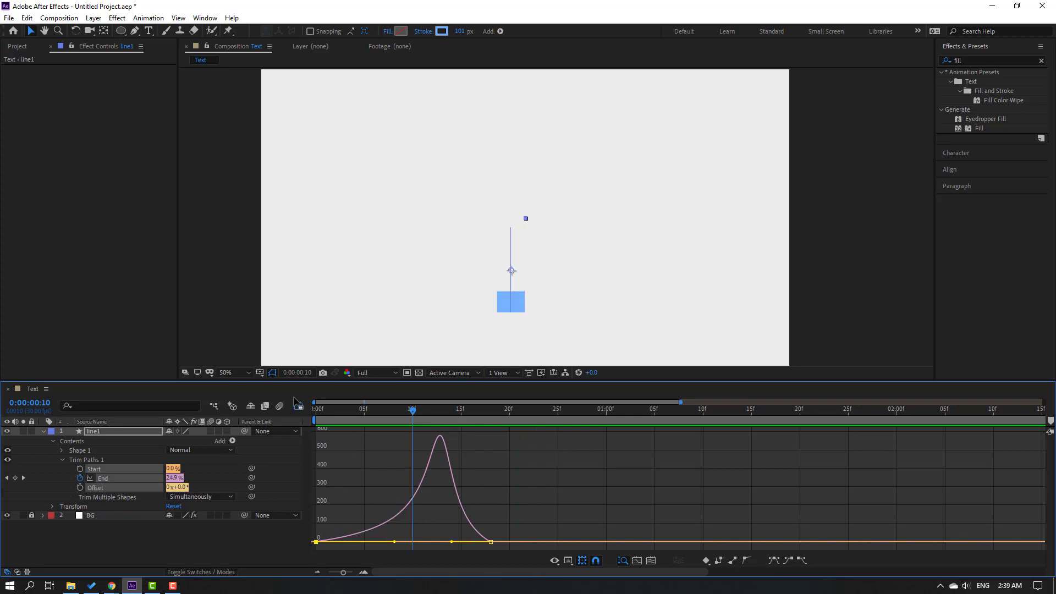
{"action": "left_click", "coordinate": [297, 405]}
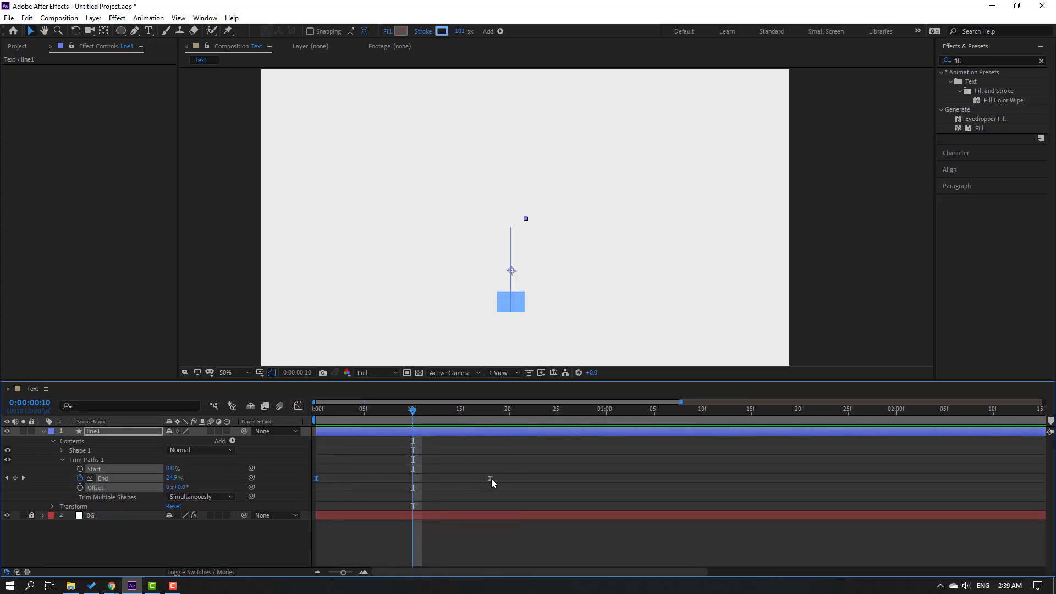
{"action": "left_click_drag", "start_coordinate": [491, 478], "coordinate": [454, 475]}
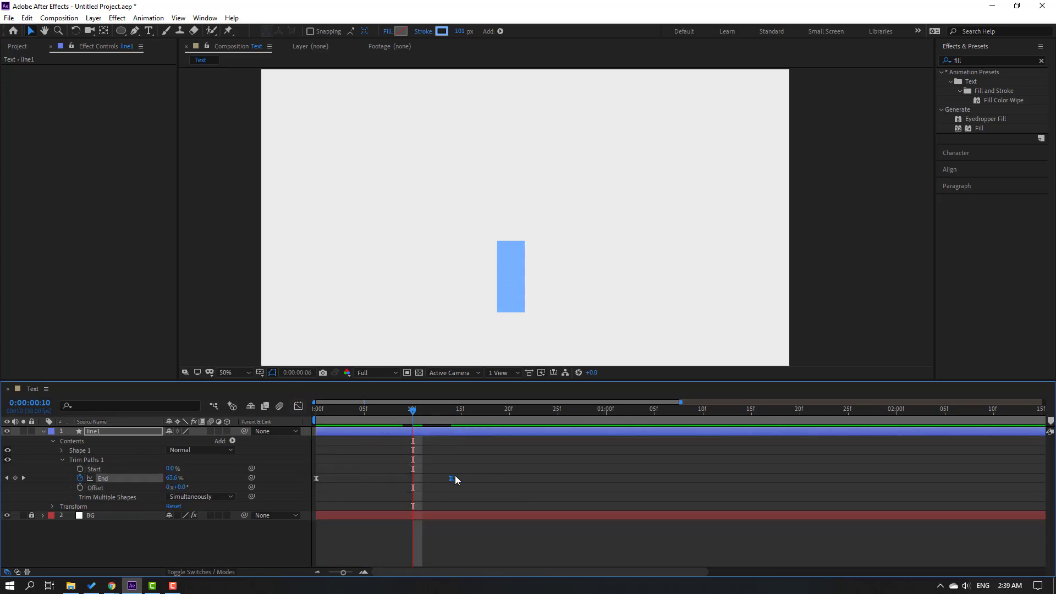
{"action": "left_click_drag", "start_coordinate": [432, 410], "coordinate": [450, 411]}
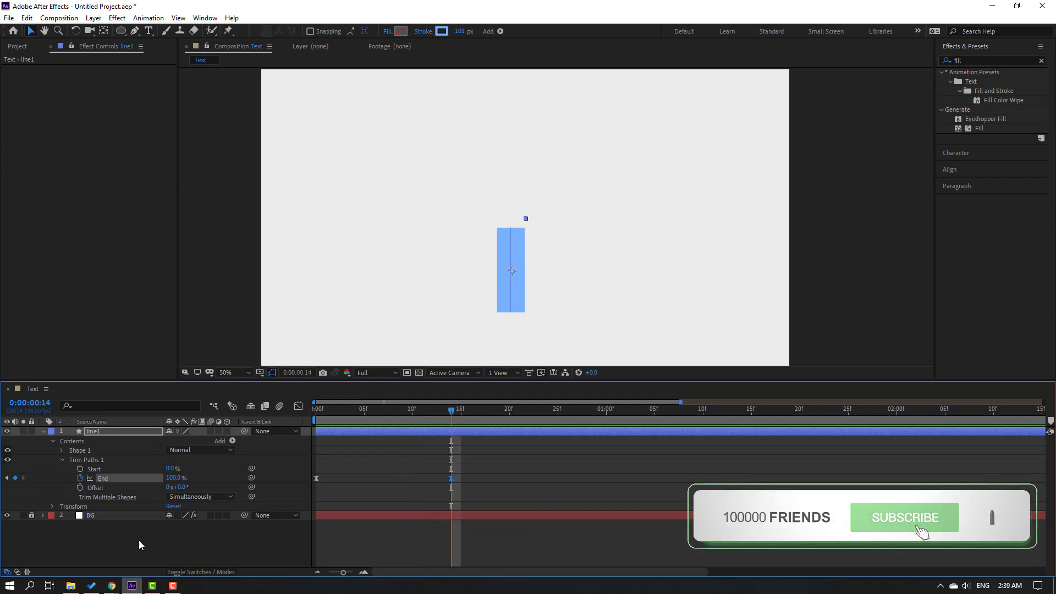
- Draw a stroke-free rectangle over the stem's top, filled with the stem's sampled blue
{"action": "left_click", "coordinate": [139, 542]}
{"action": "left_click", "coordinate": [121, 33]}
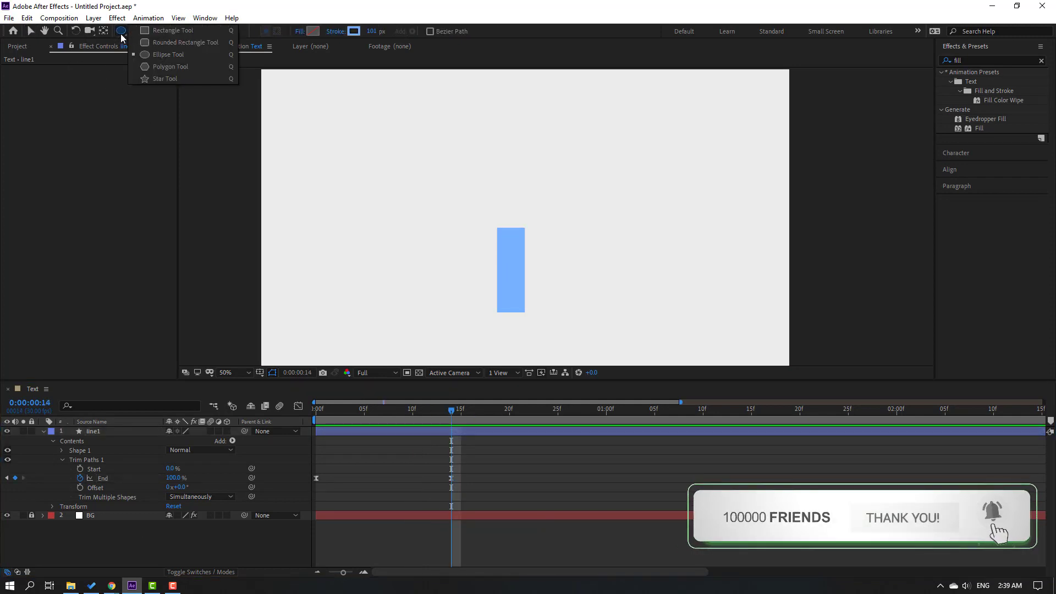
{"action": "left_click", "coordinate": [162, 31]}
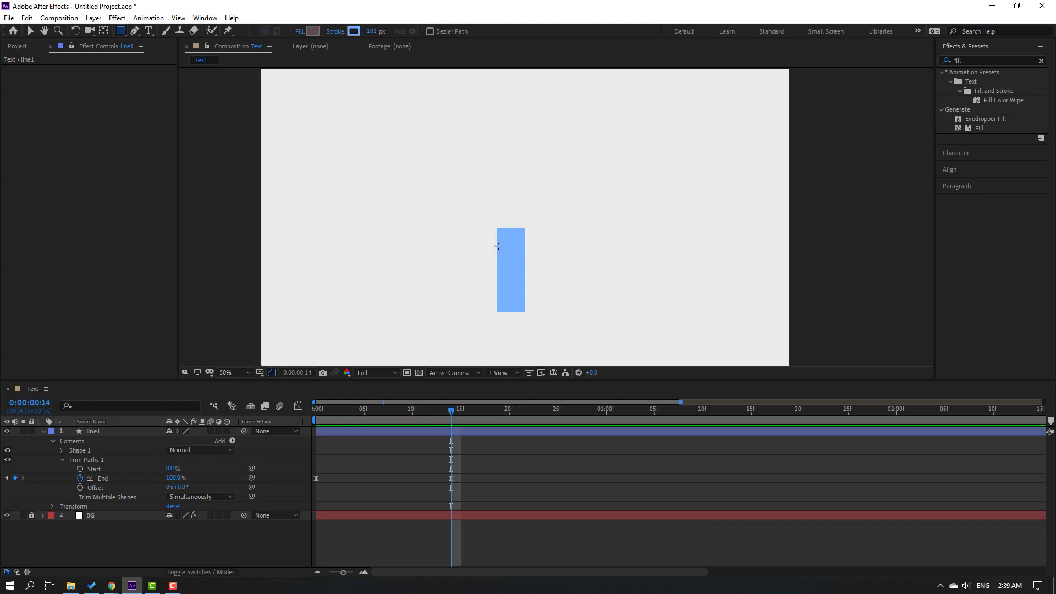
{"action": "scroll", "coordinate": [499, 246], "scroll_direction": "up", "scroll_amount": 6}
{"action": "left_click", "coordinate": [376, 32]}
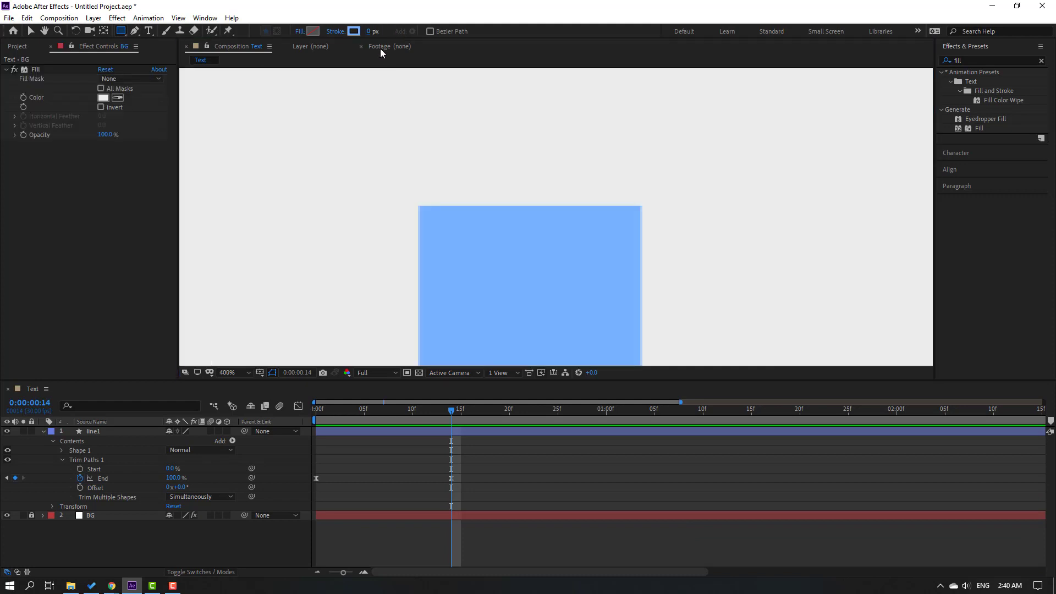
{"action": "left_click", "coordinate": [314, 32]}
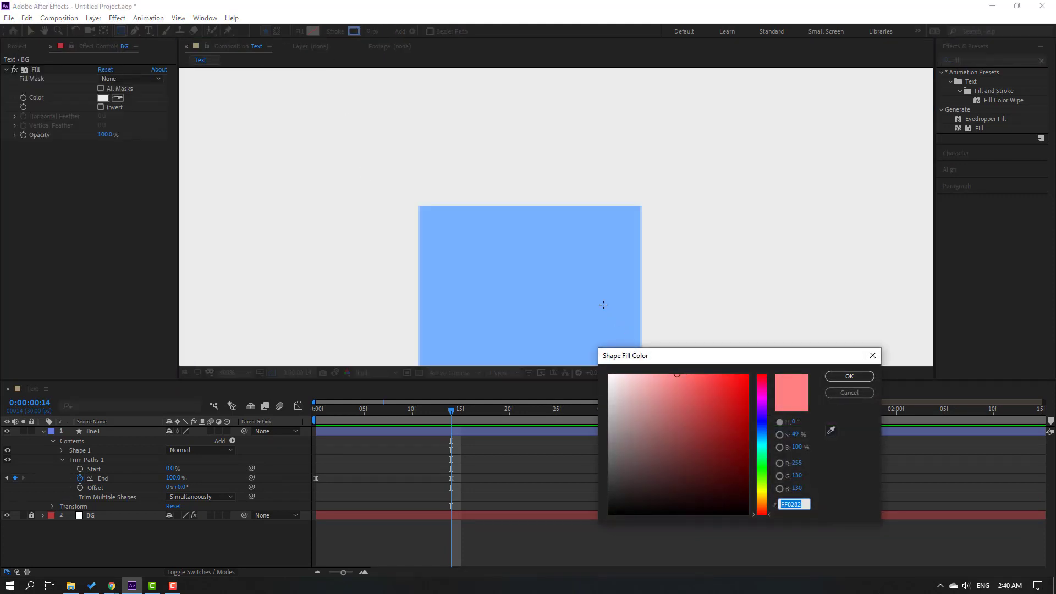
{"action": "left_click", "coordinate": [830, 427]}
{"action": "left_click", "coordinate": [637, 289]}
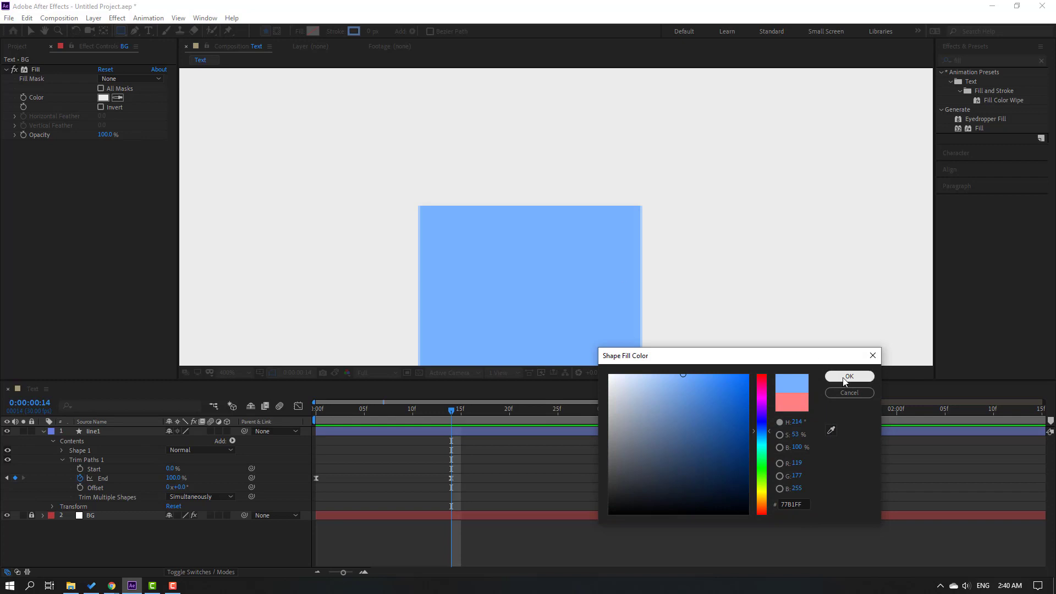
{"action": "left_click", "coordinate": [848, 376]}
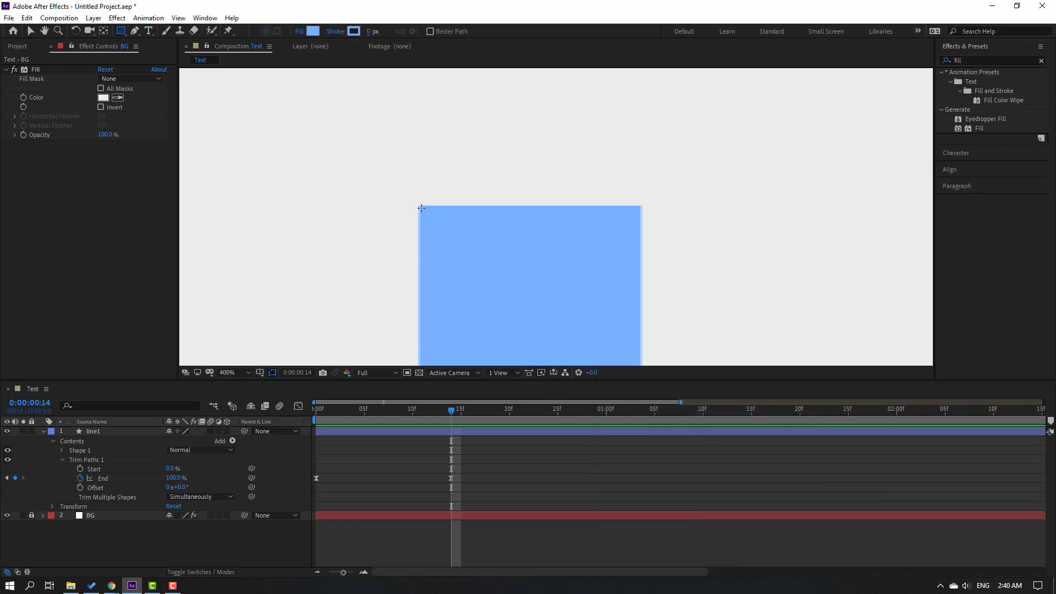
{"action": "left_click_drag", "start_coordinate": [420, 208], "coordinate": [641, 328]}
- Slide Shape Layer 1 to start at about 15f, after the stem finishes
{"action": "key", "text": "slash"}
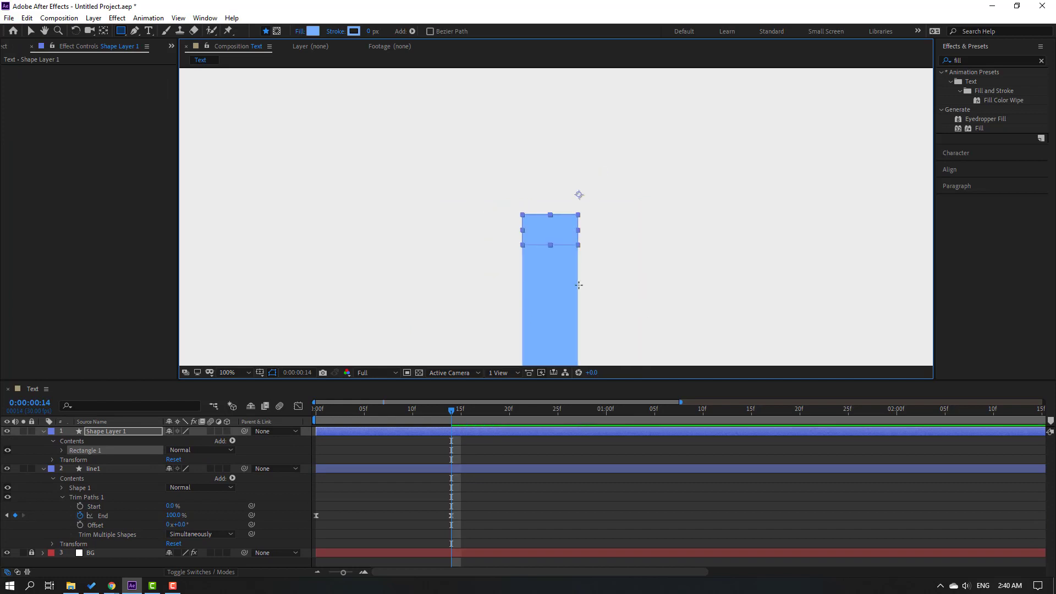
{"action": "left_click", "coordinate": [29, 31]}
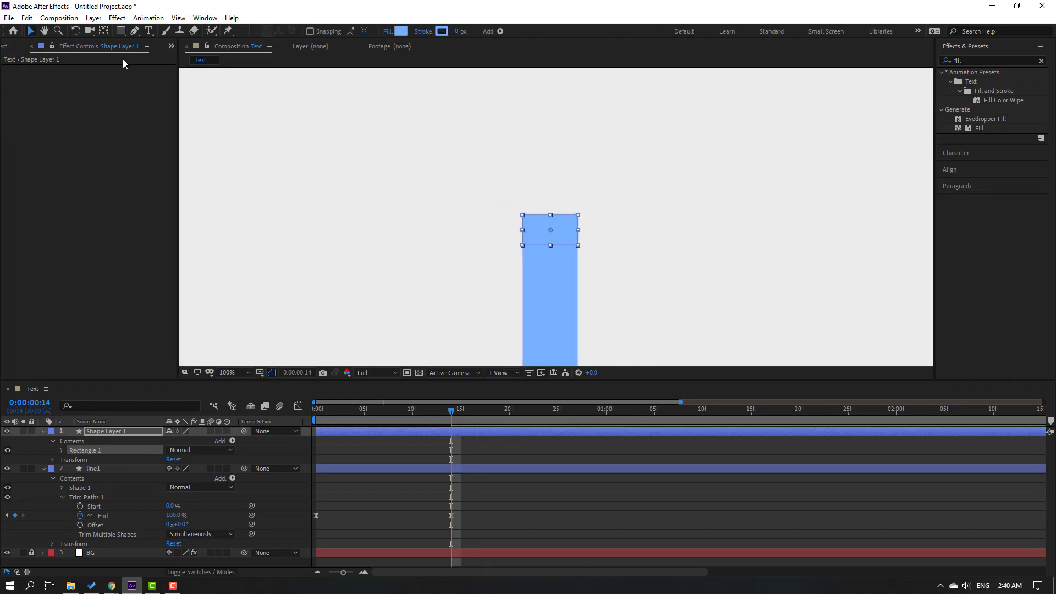
{"action": "left_click", "coordinate": [105, 33]}
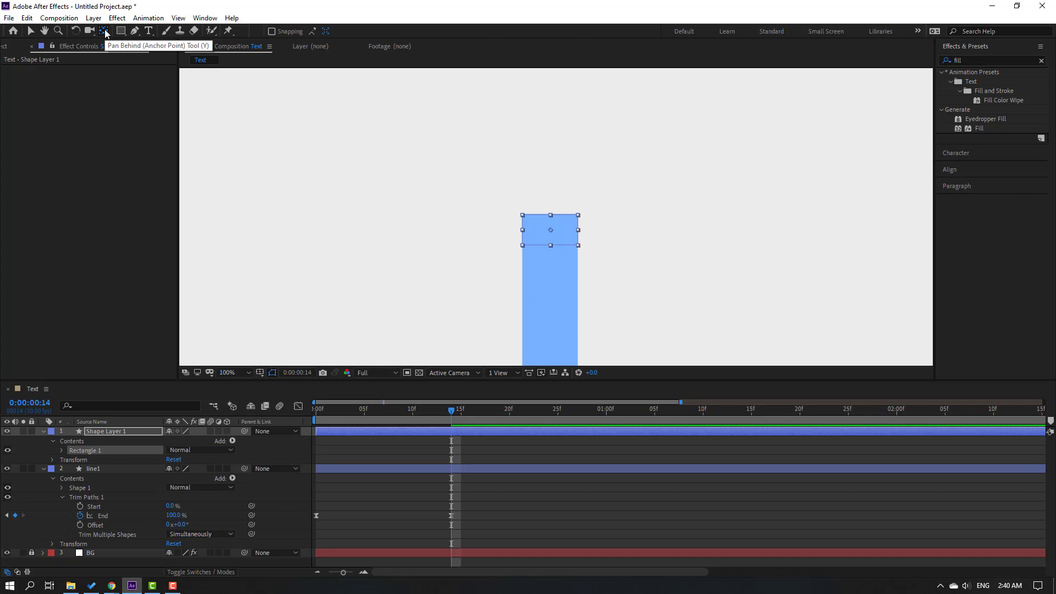
{"action": "key", "text": "v"}
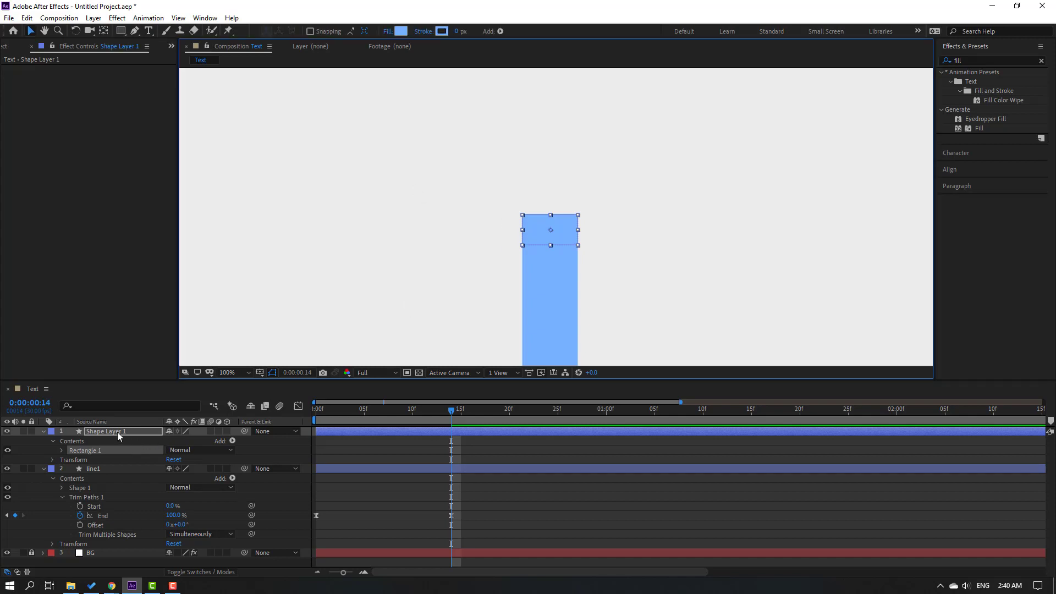
{"action": "left_click", "coordinate": [117, 431]}
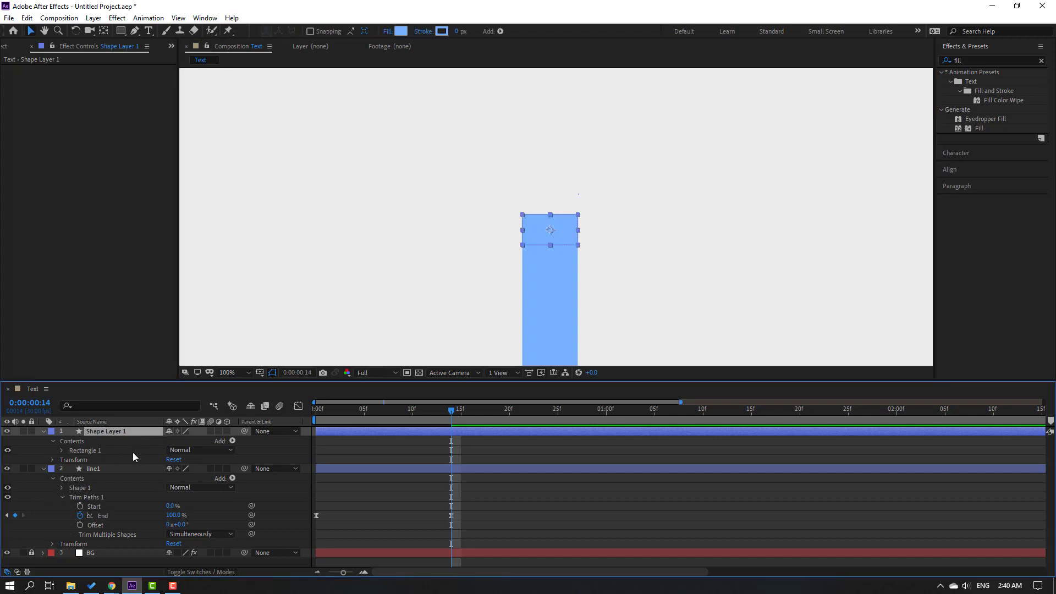
{"action": "left_click_drag", "start_coordinate": [335, 434], "coordinate": [467, 435]}
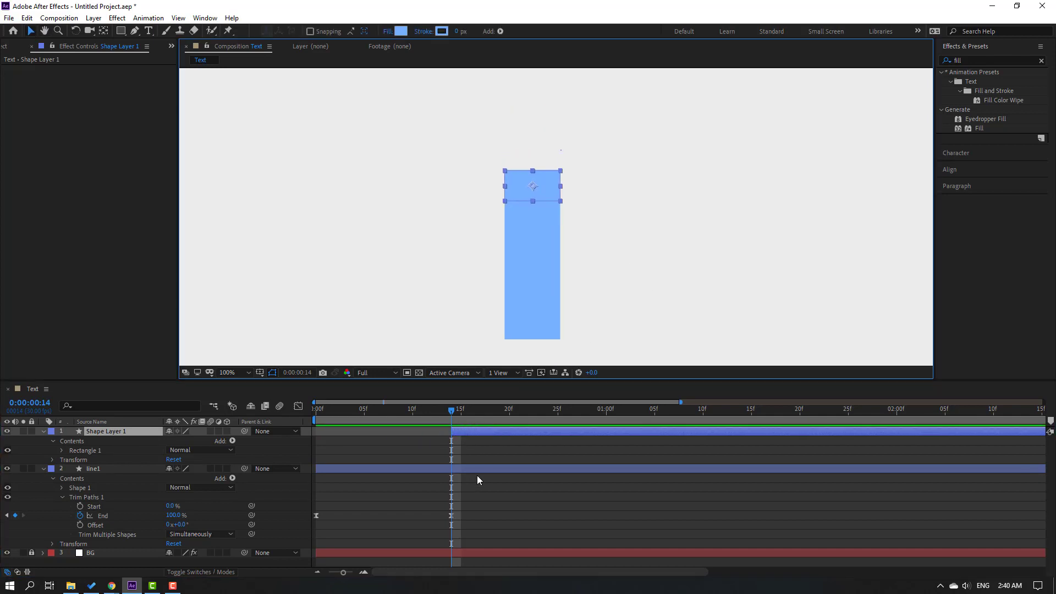
- Set the first Position keyframe for Shape Layer 1
{"action": "left_click", "coordinate": [105, 431]}
{"action": "key", "text": "p"}
{"action": "left_click", "coordinate": [71, 440]}
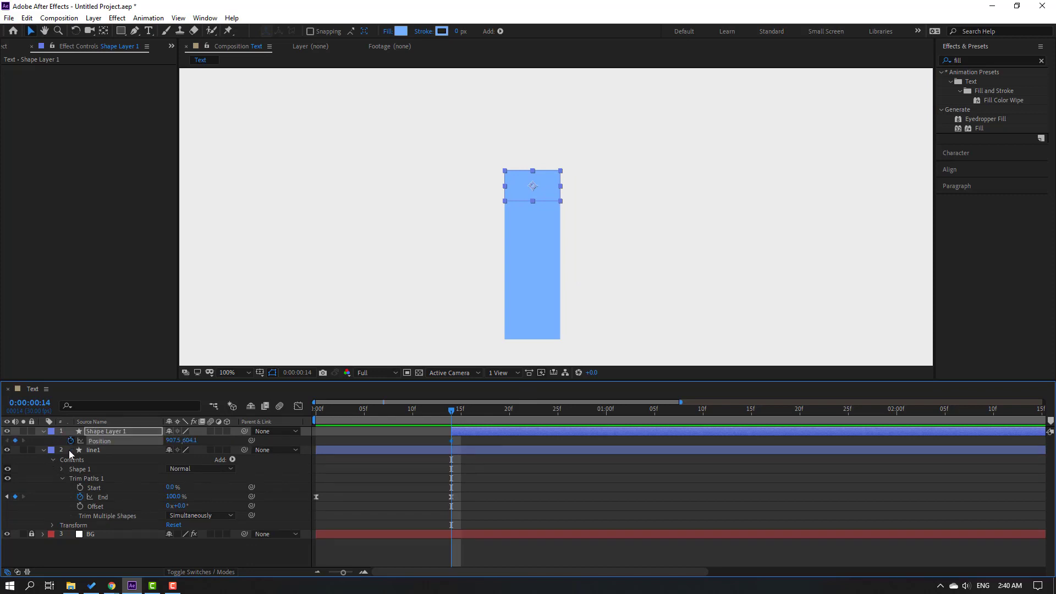
- Keyframe the dot rising above the stem at 24f and dropping back at 1:04
{"action": "key", "text": "minus"}
{"action": "key", "text": "shift+Page_Down"}
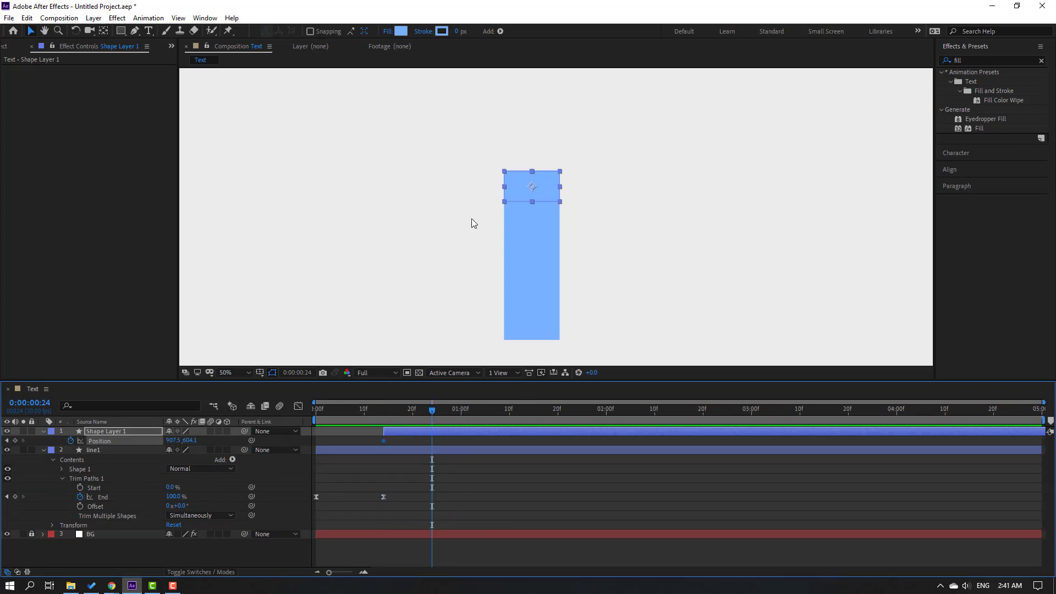
{"action": "key", "text": "comma"}
{"action": "mouse_move", "coordinate": [190, 440]}
{"action": "left_mouse_down"}
{"action": "mouse_move", "coordinate": [157, 440]}
{"action": "mouse_move", "coordinate": [194, 440]}
{"action": "left_mouse_up"}
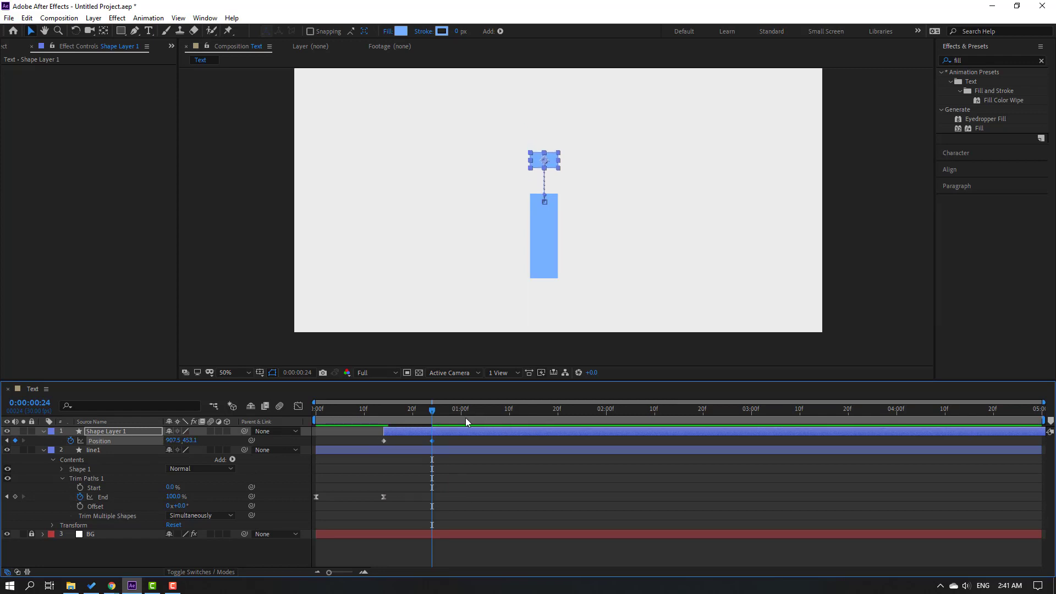
{"action": "left_click_drag", "start_coordinate": [196, 439], "coordinate": [227, 440]}
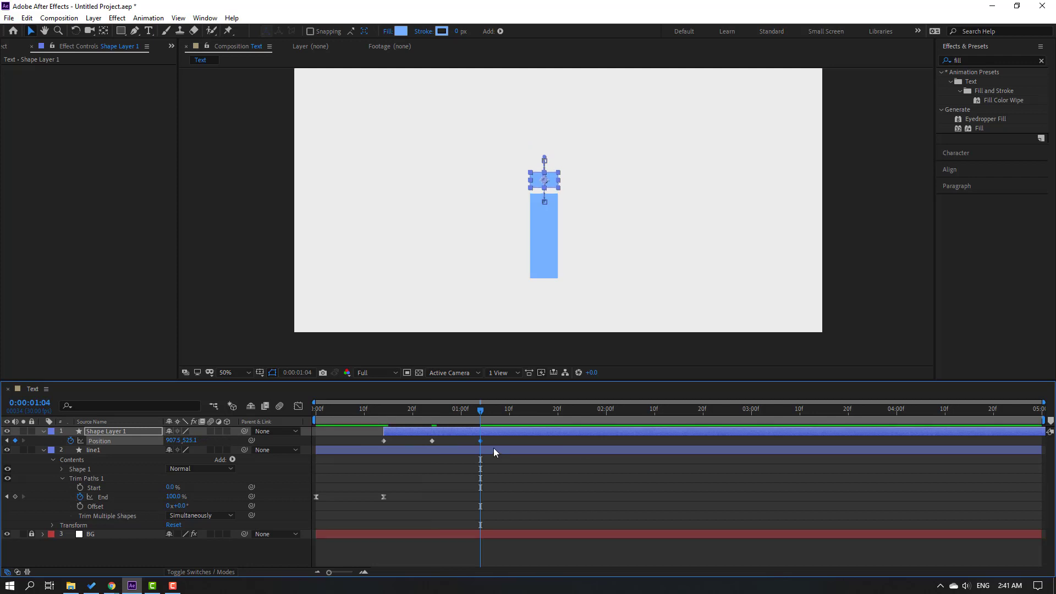
{"action": "left_click_drag", "start_coordinate": [494, 448], "coordinate": [375, 452]}
- Ease the dot's Position keyframes and make its first fall's speed peak sharply early
{"action": "right_click", "coordinate": [384, 441]}
{"action": "mouse_move", "coordinate": [432, 433]}
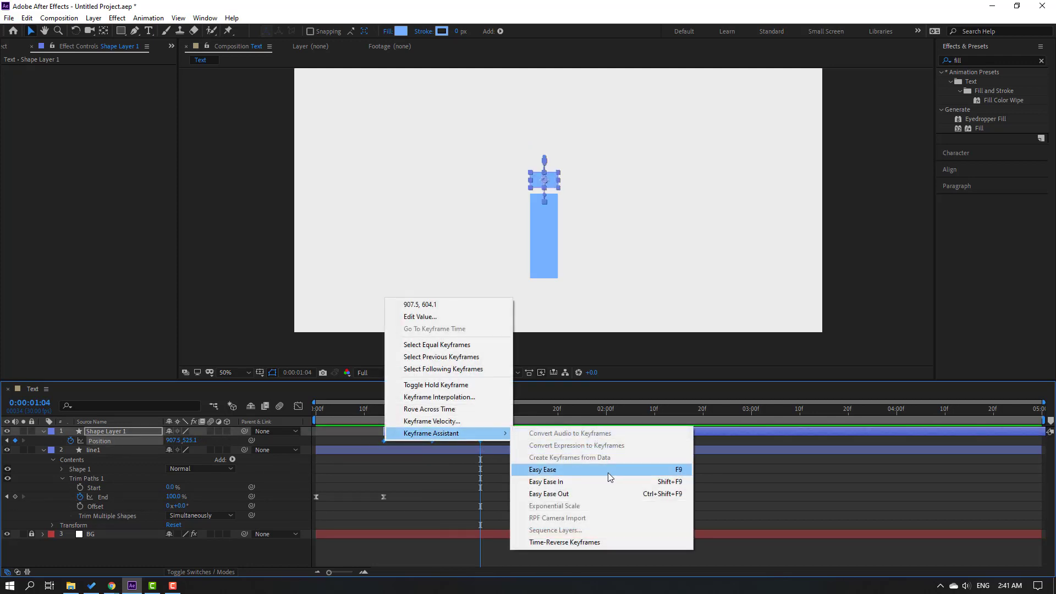
{"action": "left_click", "coordinate": [608, 470]}
{"action": "left_click", "coordinate": [553, 479]}
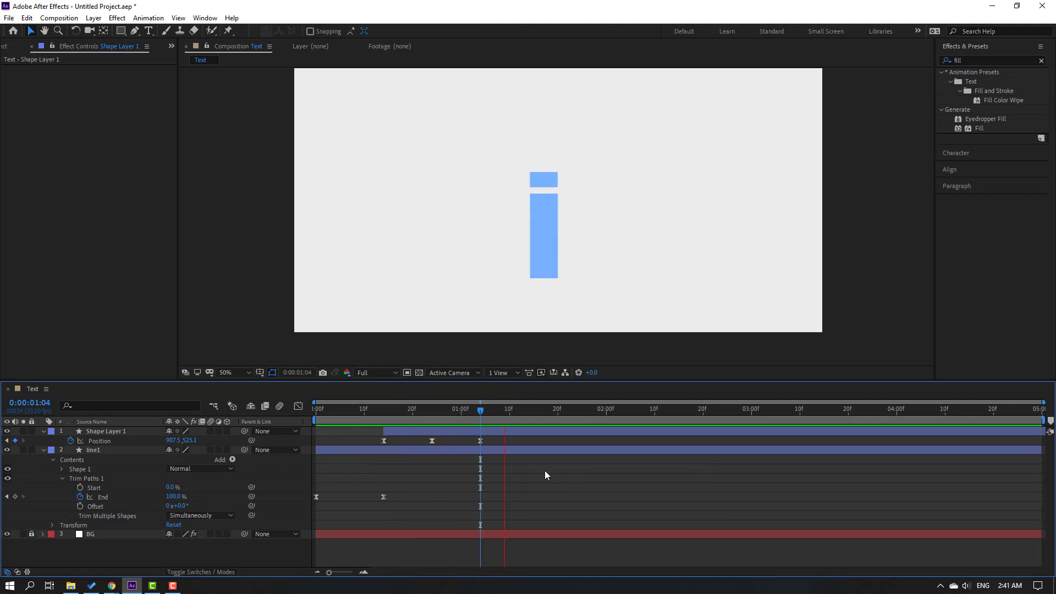
{"action": "left_click_drag", "start_coordinate": [502, 446], "coordinate": [374, 445]}
{"action": "left_click", "coordinate": [298, 406]}
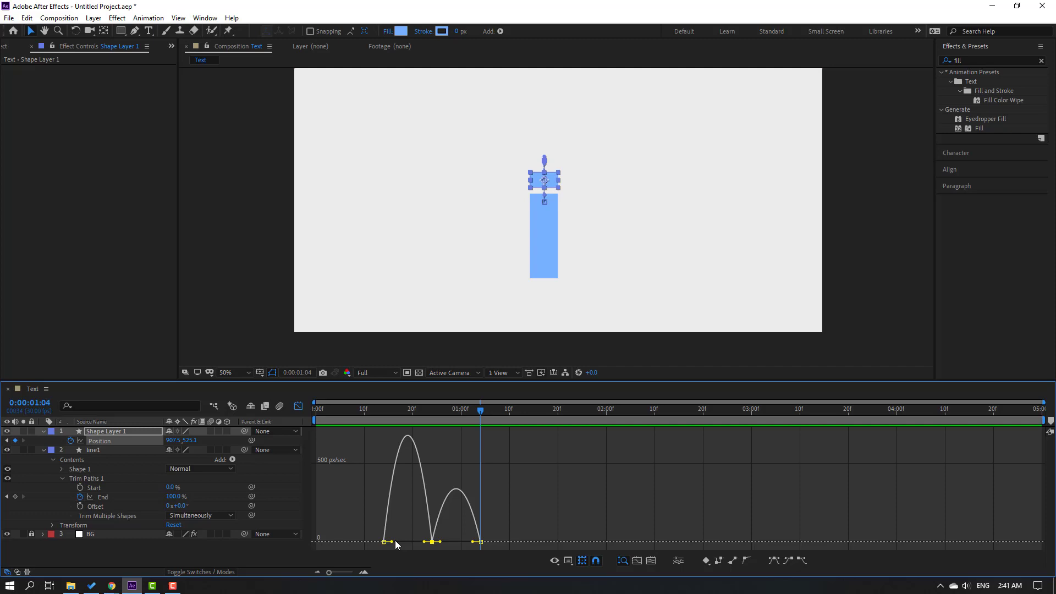
{"action": "mouse_move", "coordinate": [425, 542]}
{"action": "left_mouse_down"}
{"action": "mouse_move", "coordinate": [387, 547]}
{"action": "mouse_move", "coordinate": [460, 544]}
{"action": "left_mouse_up"}
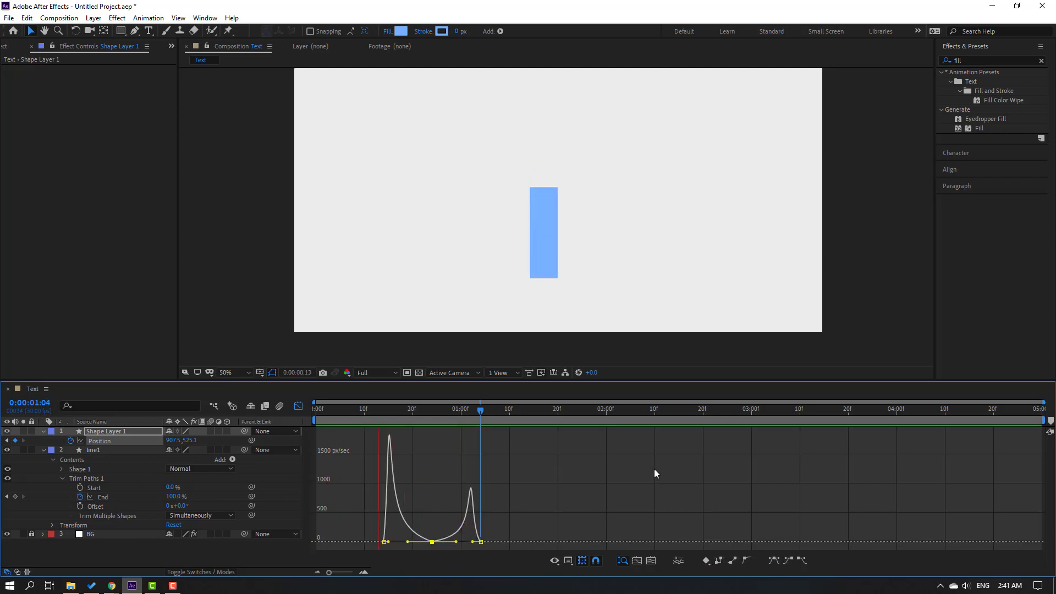
- Shift the dot's keyframes later around frame 15 and preview the result
{"action": "key", "text": "space"}
{"action": "left_click", "coordinate": [297, 406]}
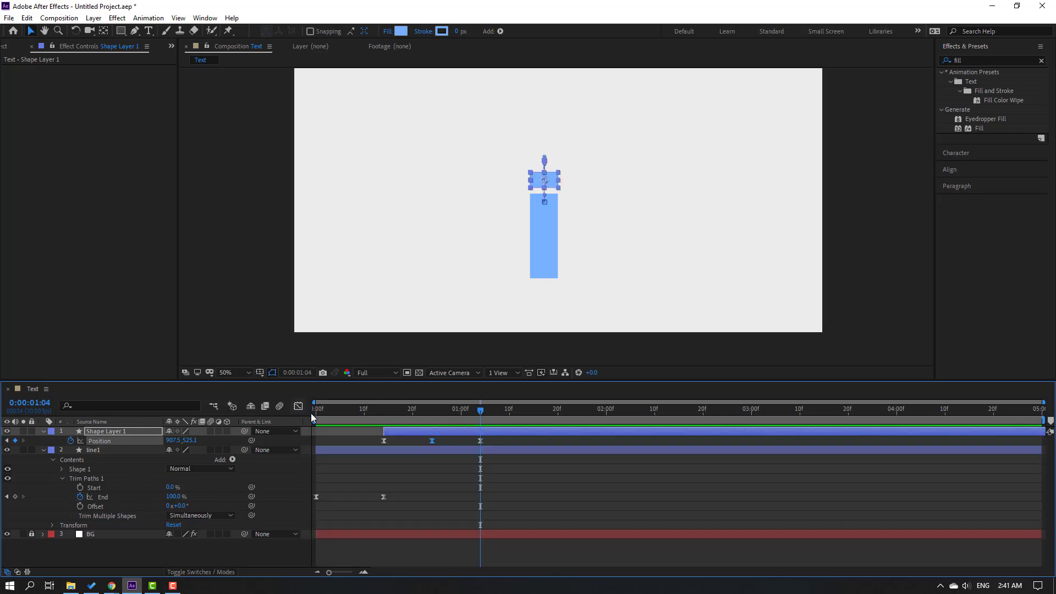
{"action": "mouse_move", "coordinate": [364, 415]}
{"action": "left_mouse_down"}
{"action": "mouse_move", "coordinate": [412, 429]}
{"action": "mouse_move", "coordinate": [403, 430]}
{"action": "left_mouse_up"}
{"action": "left_click", "coordinate": [401, 437]}
{"action": "key", "text": "space"}
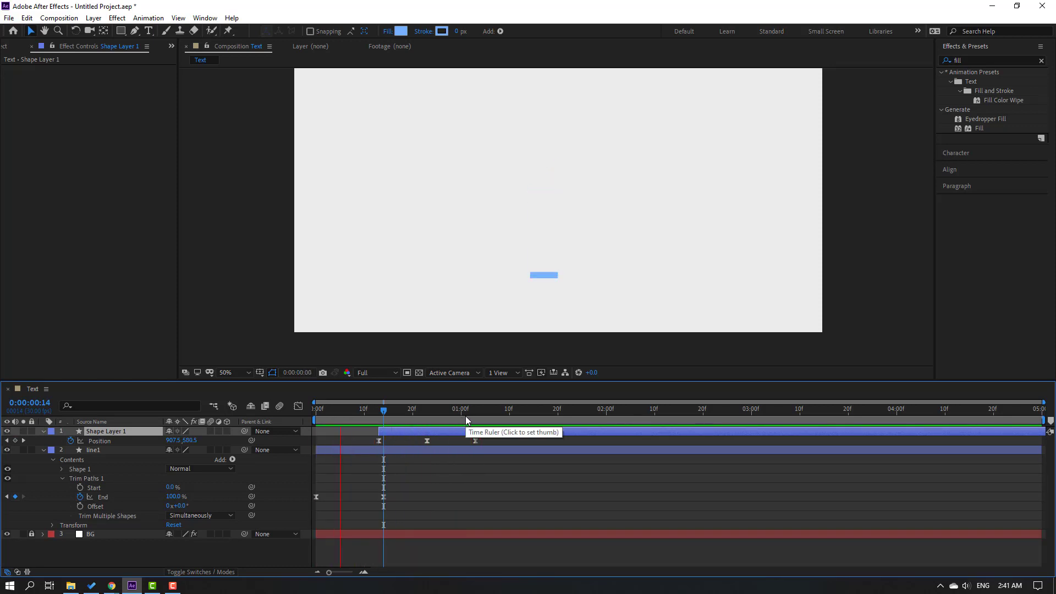
- Nudge the dot's animation slightly earlier, re-preview, and go to 1:02
{"action": "left_click", "coordinate": [399, 433]}
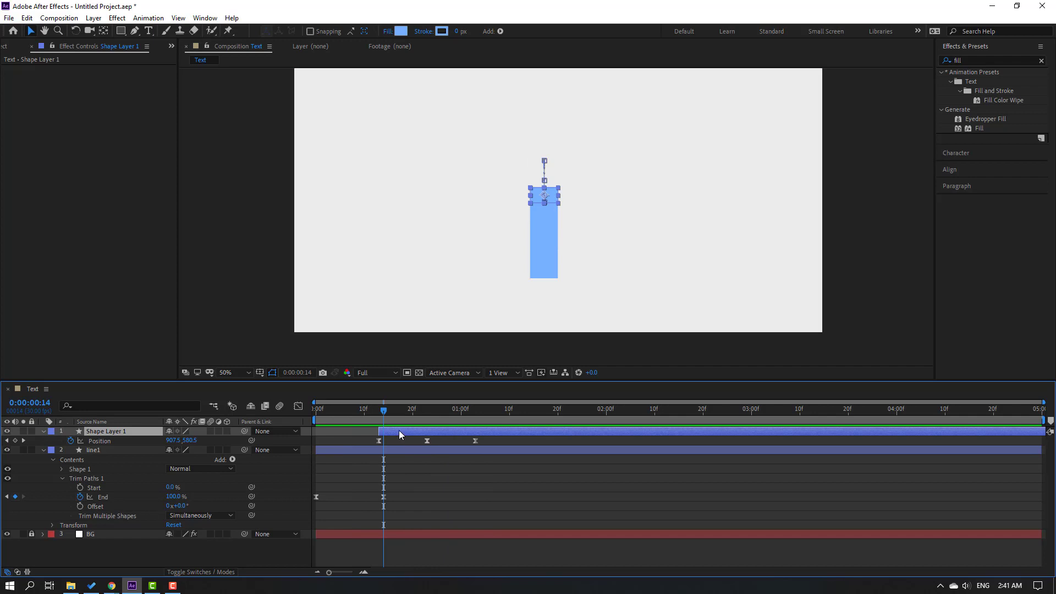
{"action": "left_click_drag", "start_coordinate": [399, 430], "coordinate": [394, 430]}
{"action": "key", "text": "space"}
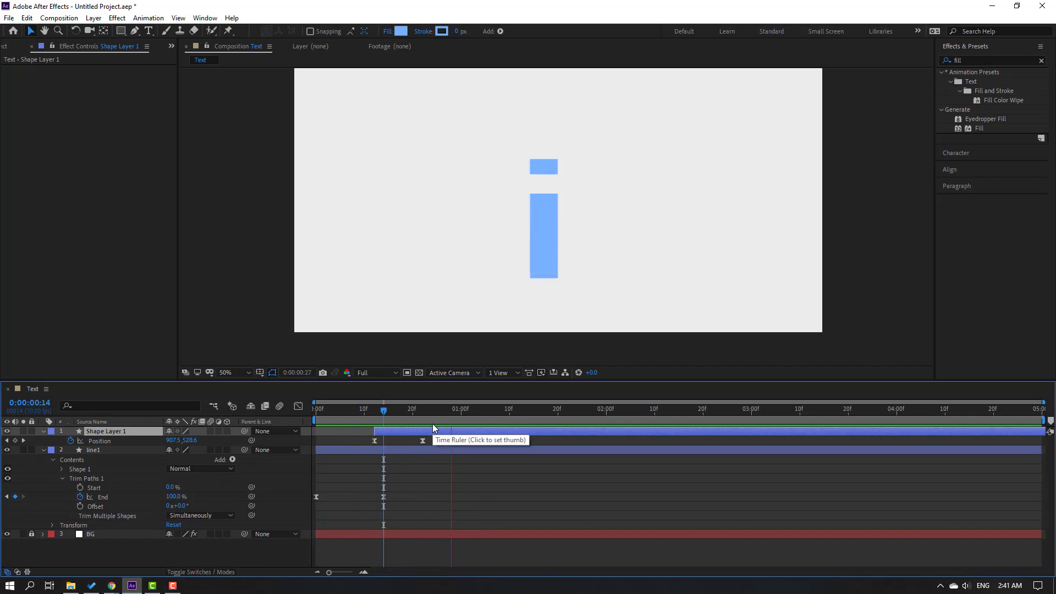
{"action": "key", "text": "space"}
{"action": "left_click_drag", "start_coordinate": [374, 412], "coordinate": [472, 419]}
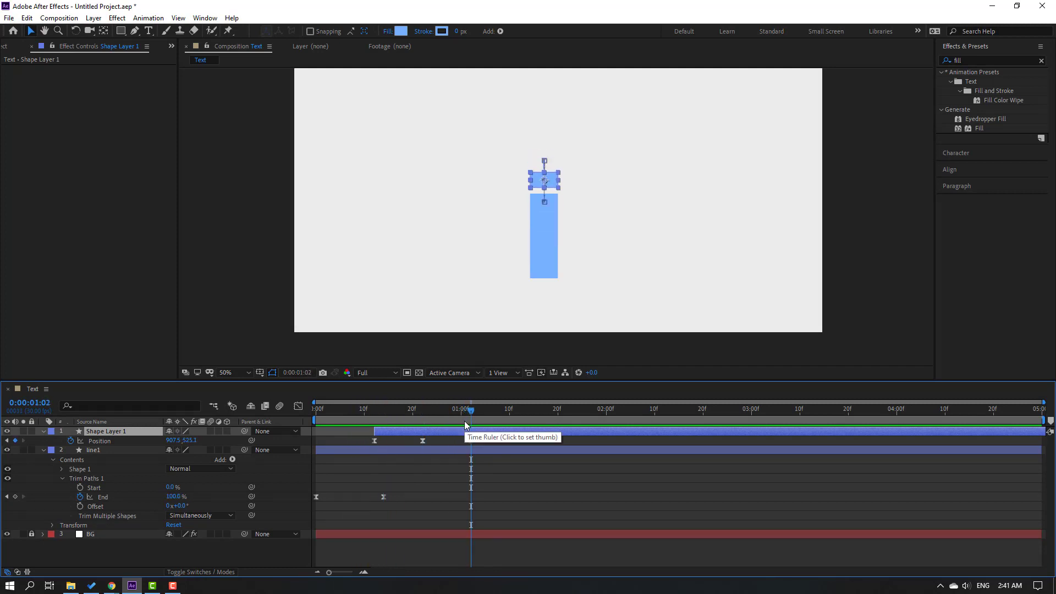
- Add a small bounce by raising the dot at 1:06 and lowering it two frames later, then preview
{"action": "left_click_drag", "start_coordinate": [464, 421], "coordinate": [492, 454]}
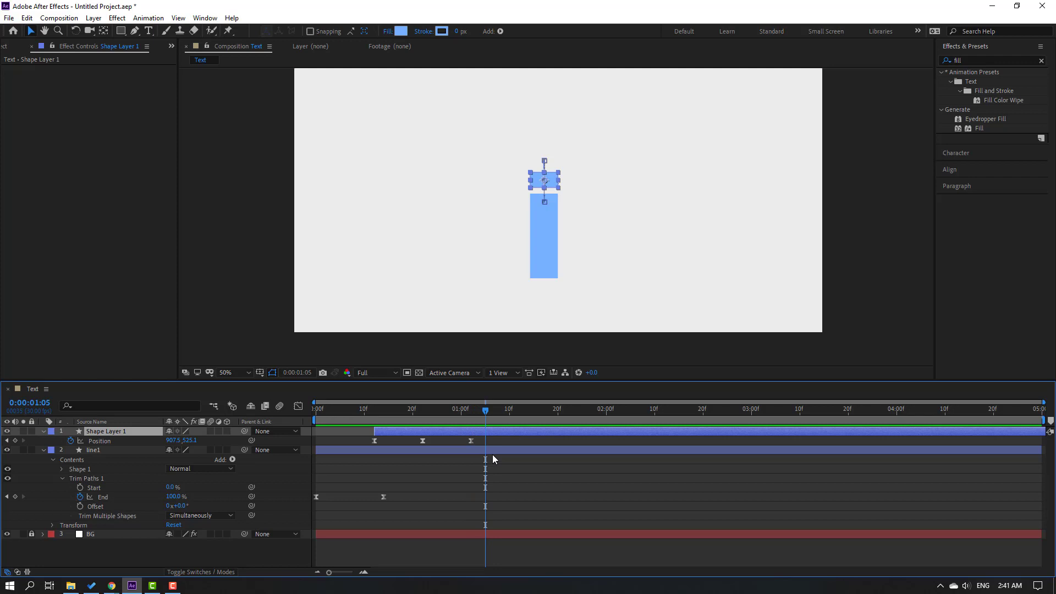
{"action": "key", "text": "slash"}
{"action": "key", "text": "period"}
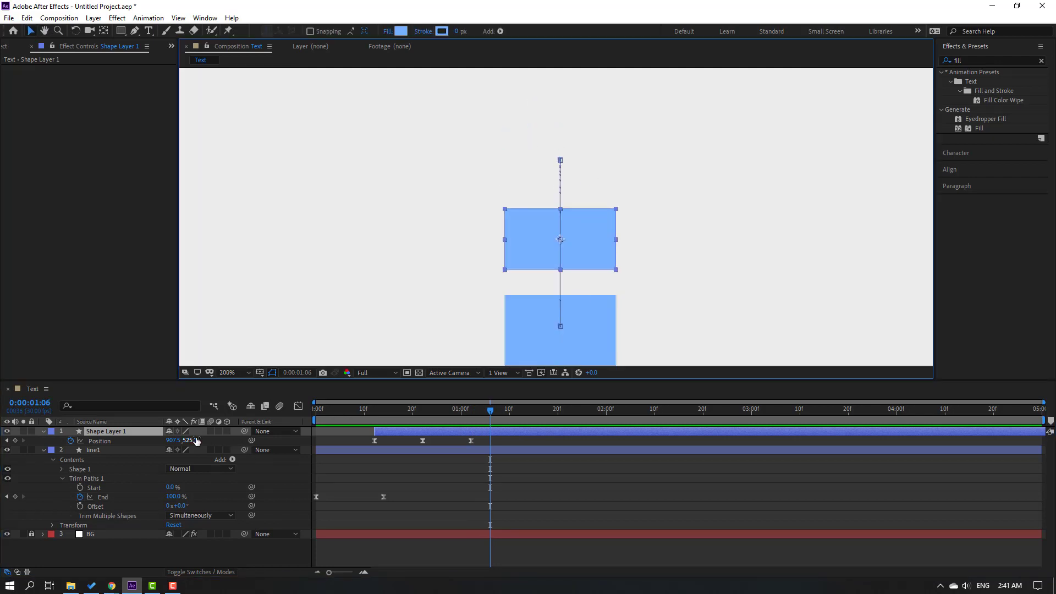
{"action": "left_click_drag", "start_coordinate": [184, 440], "coordinate": [194, 445]}
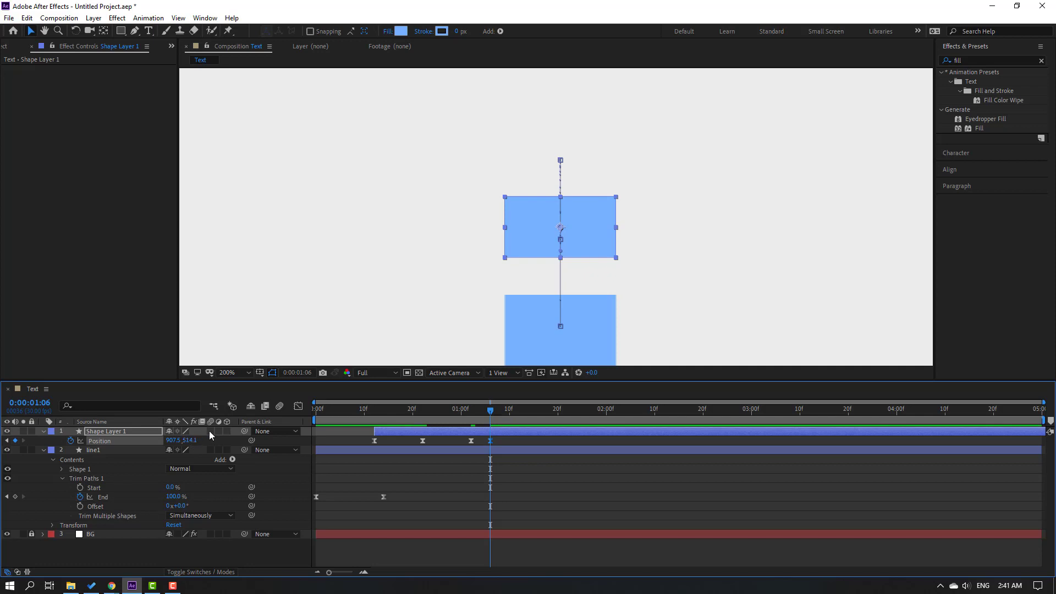
{"action": "key", "text": "Page_Down"}
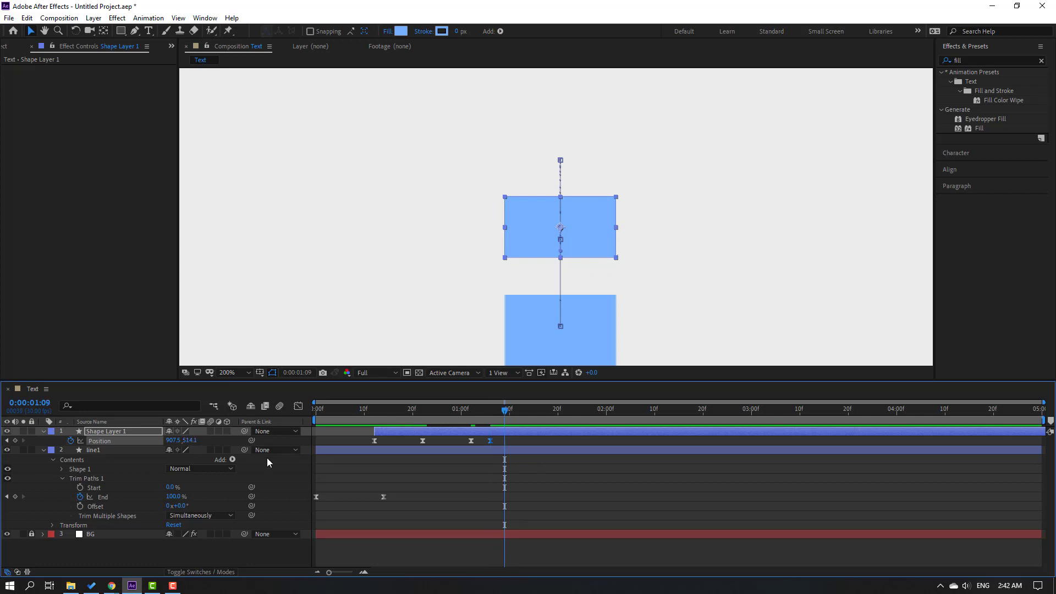
{"action": "key", "text": "Page_Down"}
{"action": "left_click_drag", "start_coordinate": [560, 229], "coordinate": [560, 242]}
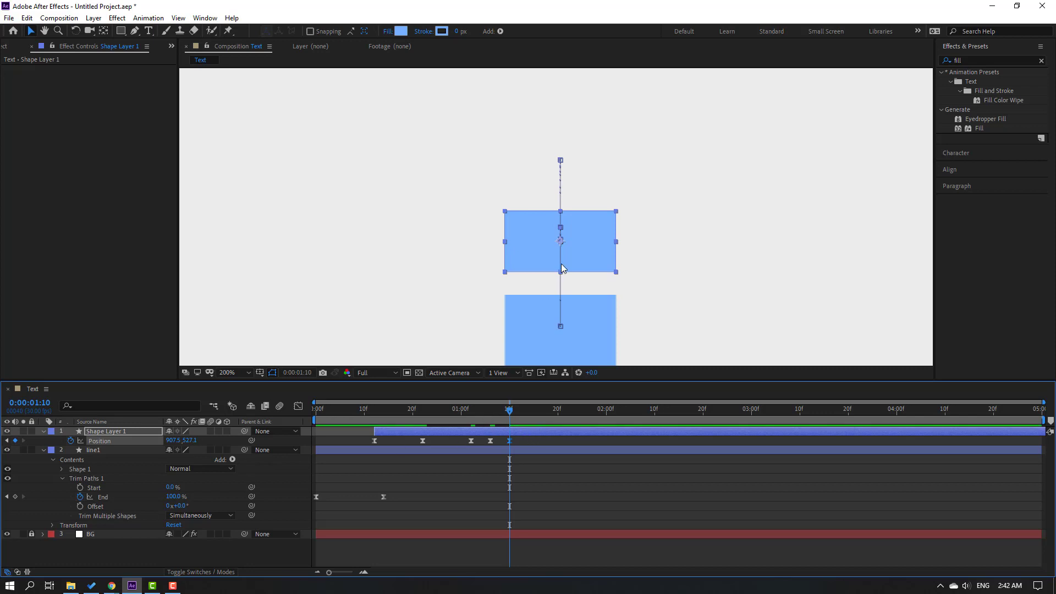
{"action": "key", "text": "comma"}
{"action": "key", "text": "space"}
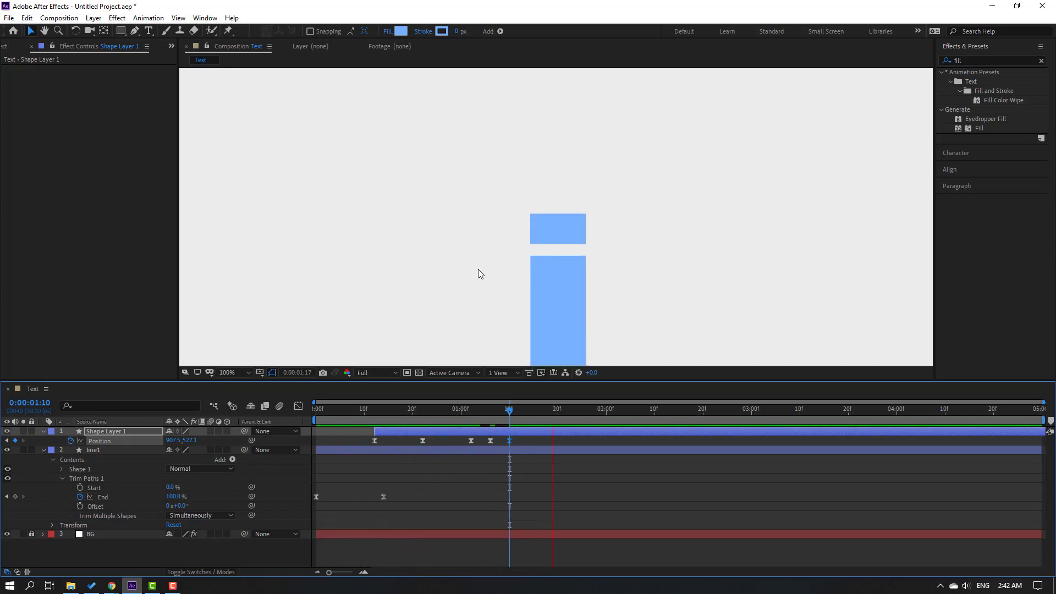
{"action": "key", "text": "space"}
- At frame 27, bring up the spatial interpolation choices for a dot Position keyframe
{"action": "left_click_drag", "start_coordinate": [488, 404], "coordinate": [446, 412]}
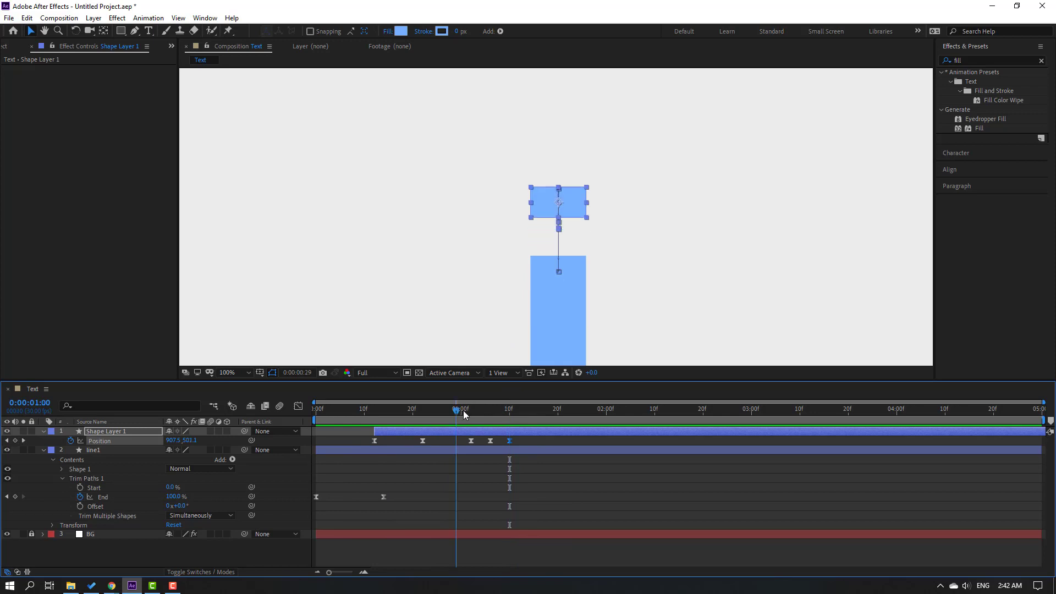
{"action": "left_click", "coordinate": [530, 443]}
{"action": "left_click", "coordinate": [470, 441]}
{"action": "right_click", "coordinate": [471, 441]}
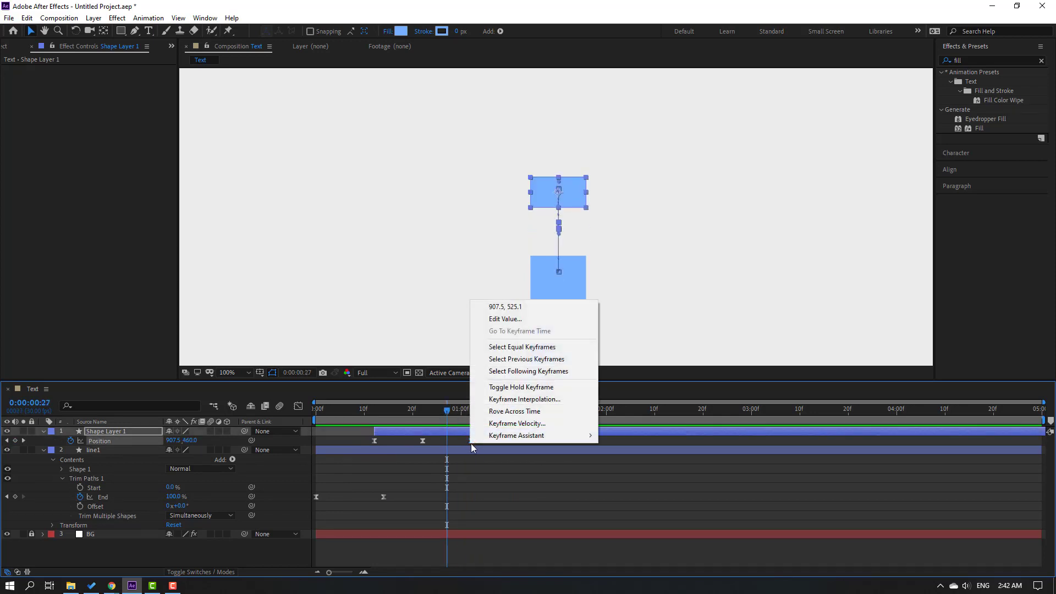
{"action": "left_click", "coordinate": [519, 401]}
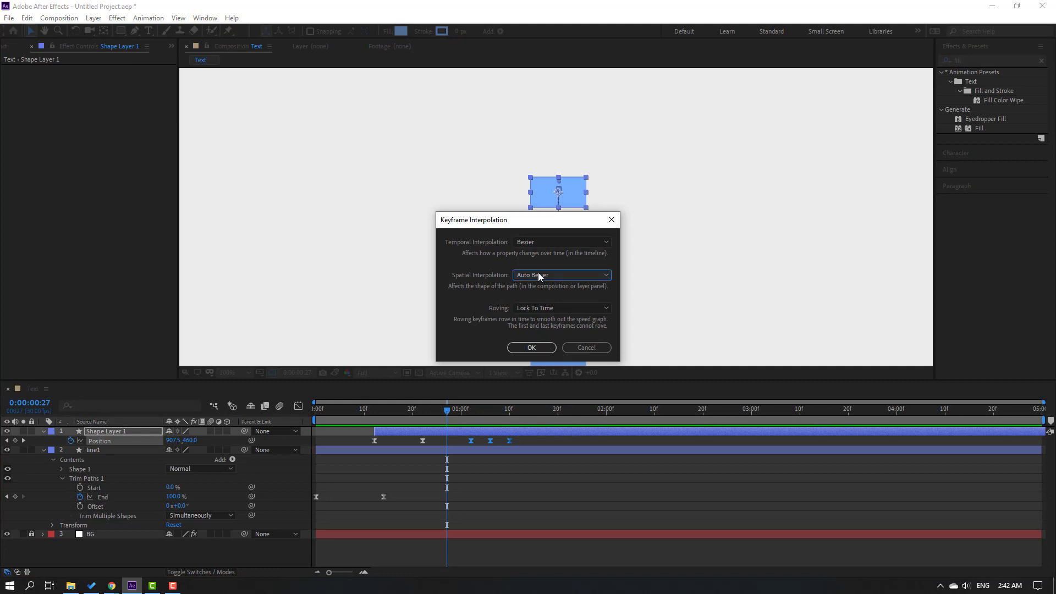
{"action": "left_click", "coordinate": [542, 278]}
- Make the keyframe's spatial interpolation Linear, then duplicate line1 as line2
{"action": "left_click", "coordinate": [534, 301]}
{"action": "left_click", "coordinate": [531, 347]}
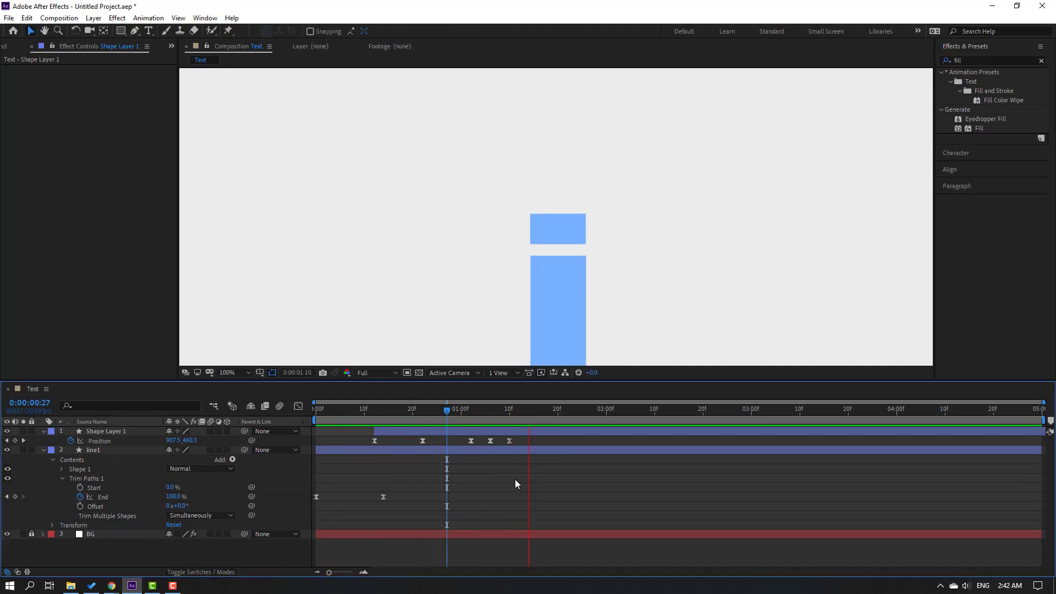
{"action": "scroll", "coordinate": [495, 288], "scroll_direction": "down", "scroll_amount": 2}
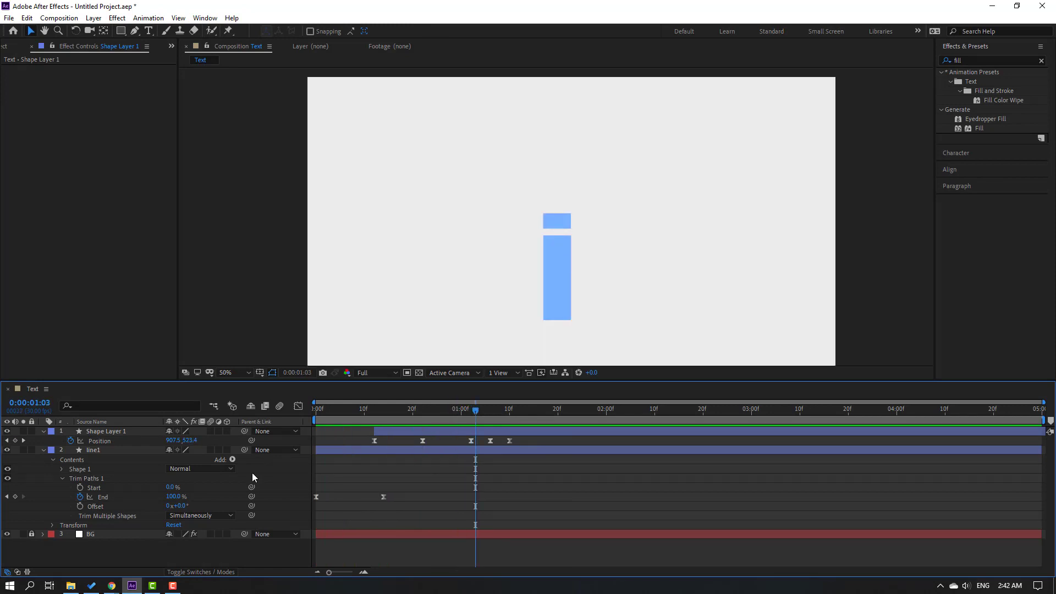
{"action": "left_click", "coordinate": [95, 451]}
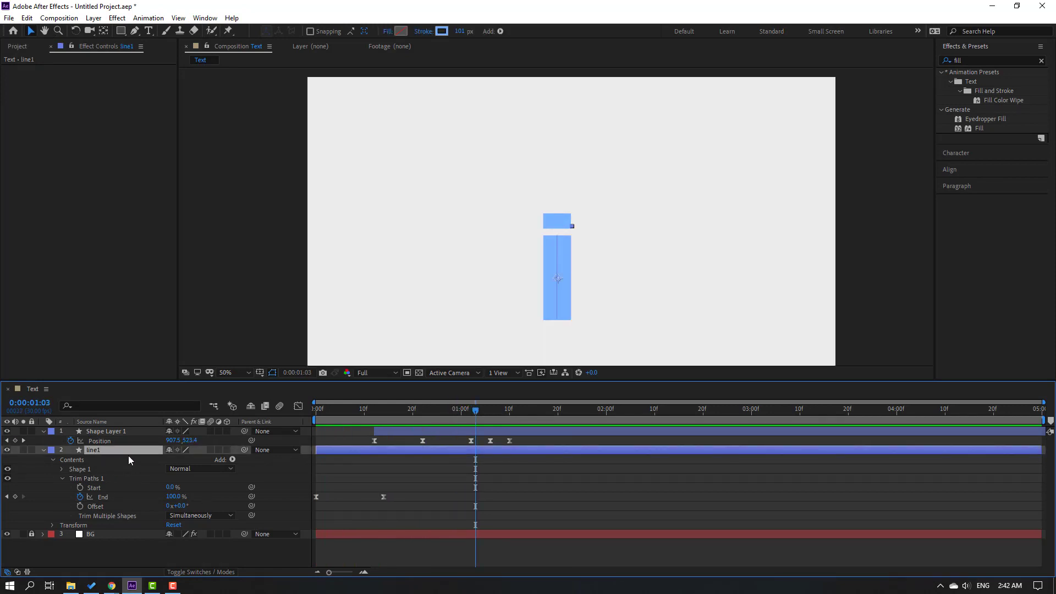
{"action": "key", "text": "ctrl+d"}
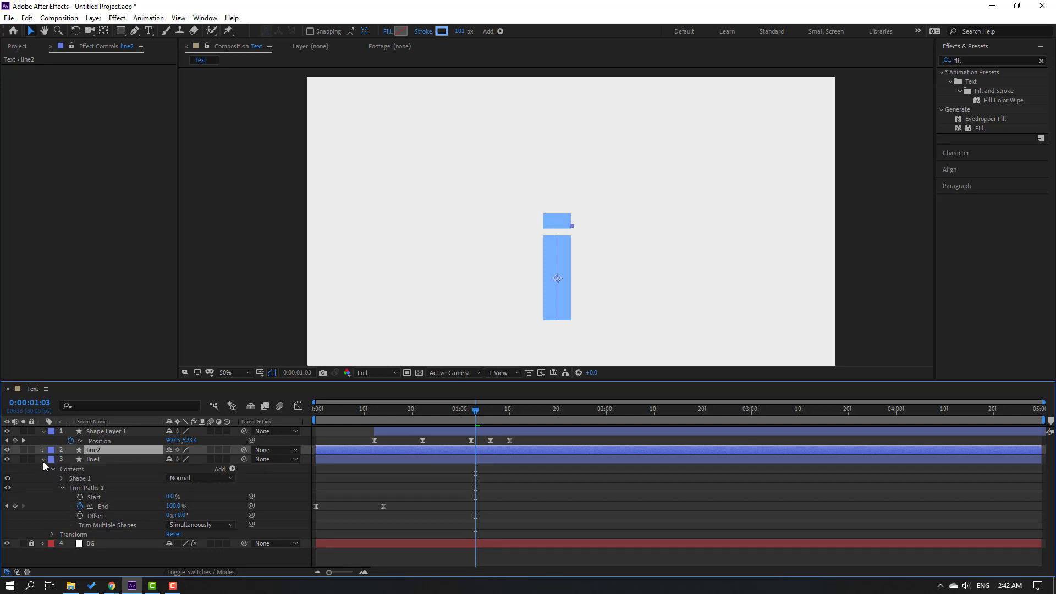
- Collapse line1 and give line2 a red stroke
{"action": "left_click", "coordinate": [44, 460]}
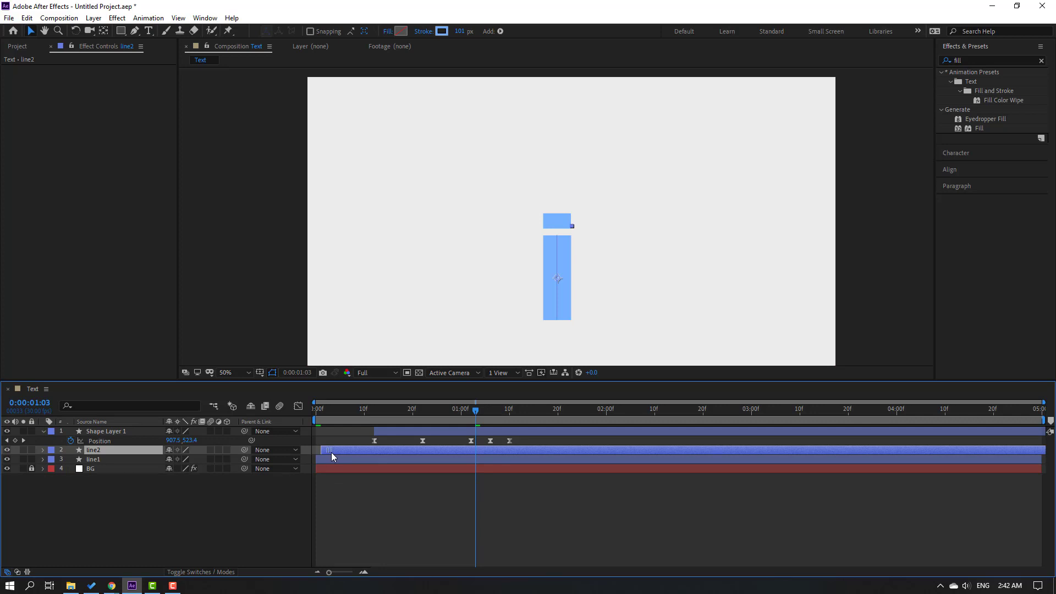
{"action": "left_click", "coordinate": [442, 30]}
{"action": "mouse_move", "coordinate": [770, 400]}
{"action": "left_mouse_down"}
{"action": "mouse_move", "coordinate": [766, 375]}
{"action": "mouse_move", "coordinate": [707, 402]}
{"action": "mouse_move", "coordinate": [694, 383]}
{"action": "left_mouse_up"}
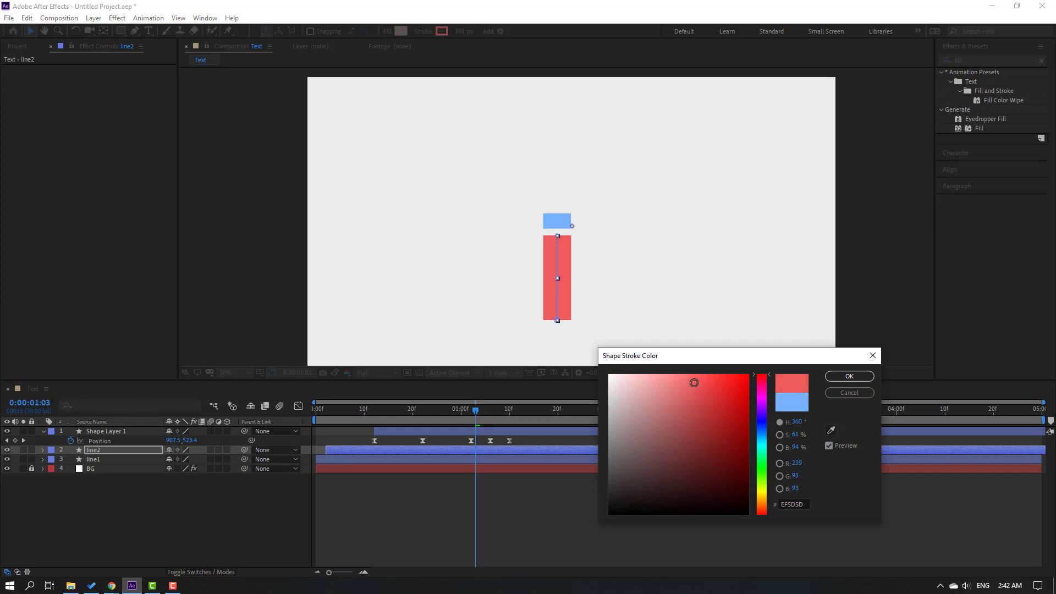
{"action": "left_click", "coordinate": [849, 376]}
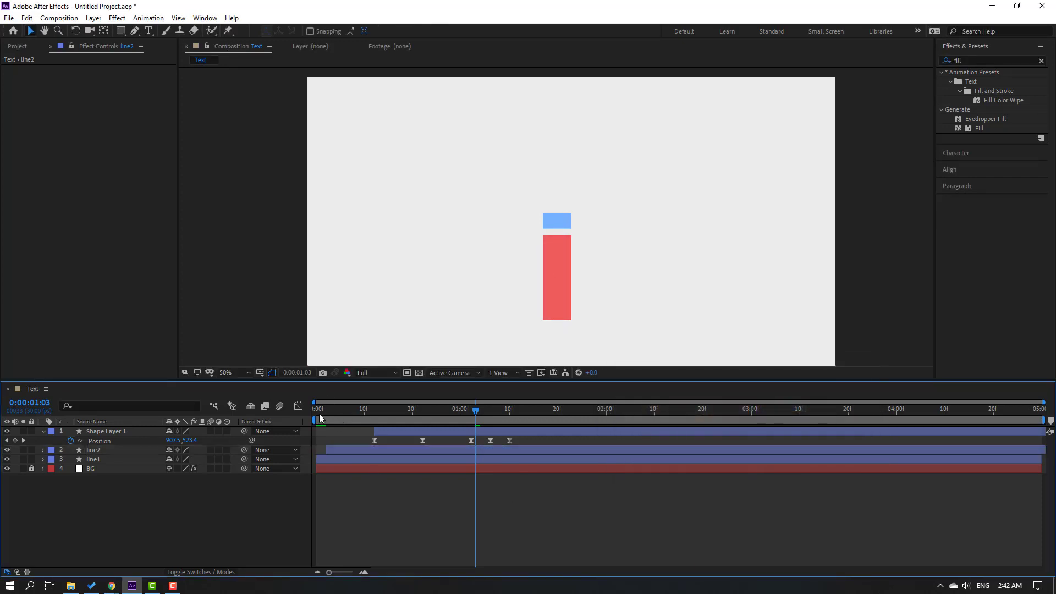
{"action": "left_click_drag", "start_coordinate": [320, 413], "coordinate": [374, 398]}
- Preview the animation and delay line2's start slightly
{"action": "key", "text": "space"}
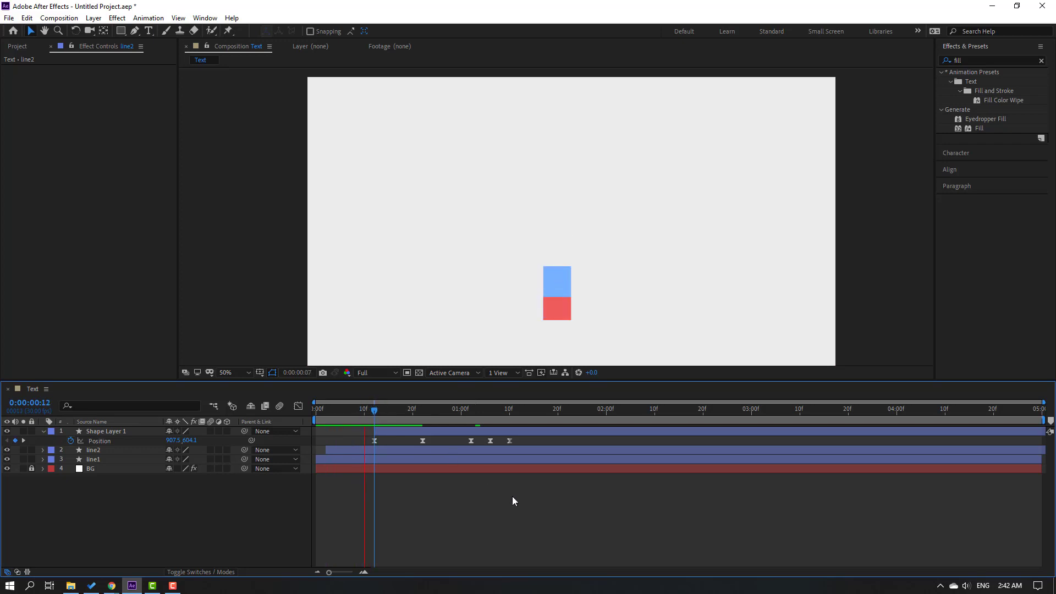
{"action": "key", "text": "space"}
{"action": "mouse_move", "coordinate": [341, 450]}
{"action": "left_mouse_down"}
{"action": "mouse_move", "coordinate": [393, 453]}
{"action": "mouse_move", "coordinate": [361, 447]}
{"action": "left_mouse_up"}
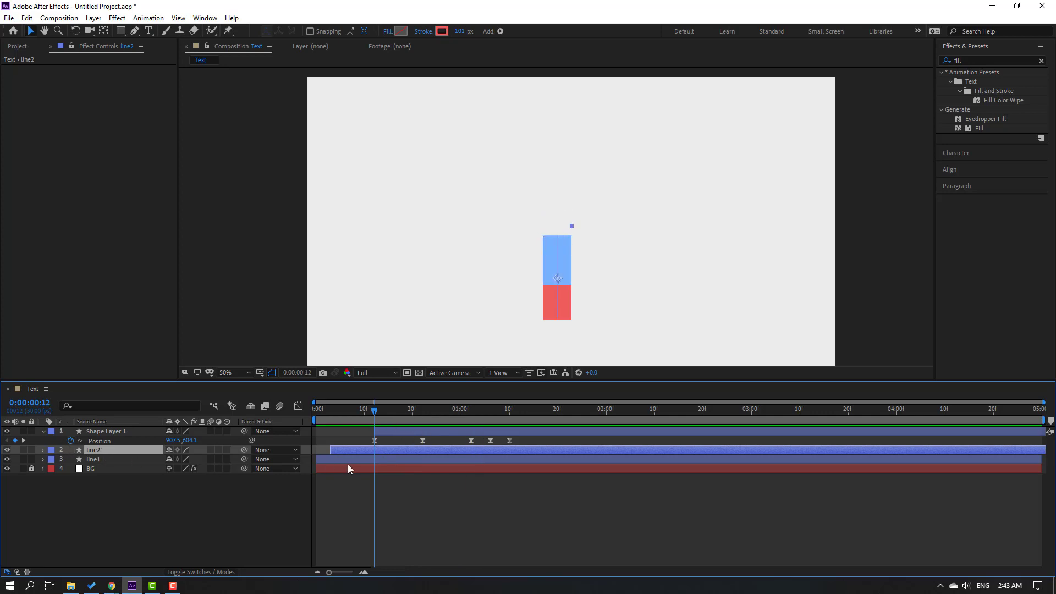
- Duplicate line2 as line3, delay it further, and give it a light-green stroke
{"action": "key", "text": "ctrl+d"}
{"action": "left_click_drag", "start_coordinate": [350, 450], "coordinate": [365, 454]}
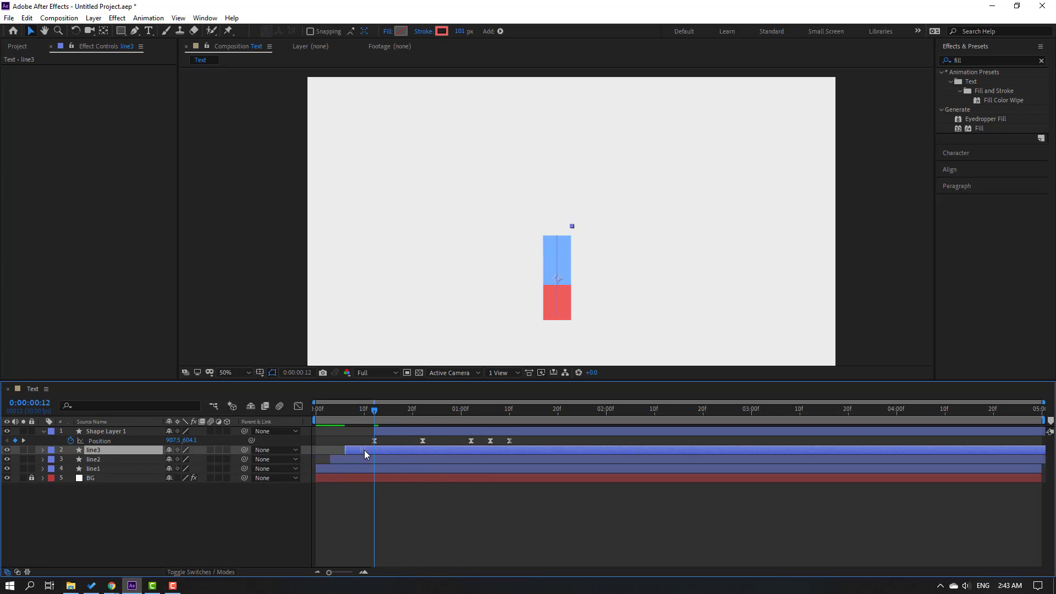
{"action": "left_click", "coordinate": [442, 34]}
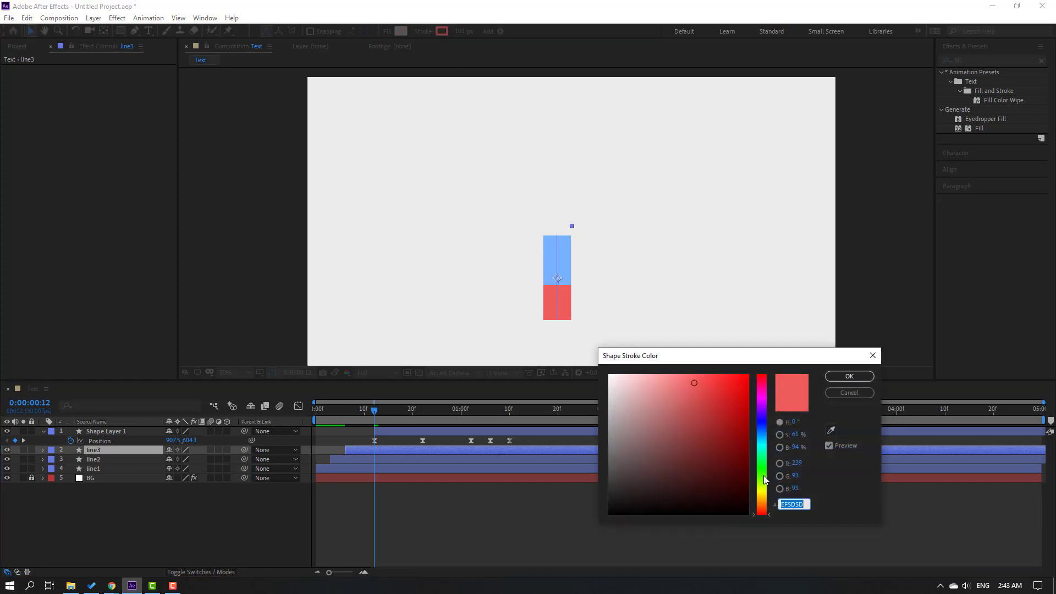
{"action": "left_click_drag", "start_coordinate": [763, 473], "coordinate": [762, 465]}
{"action": "left_click_drag", "start_coordinate": [706, 396], "coordinate": [672, 378]}
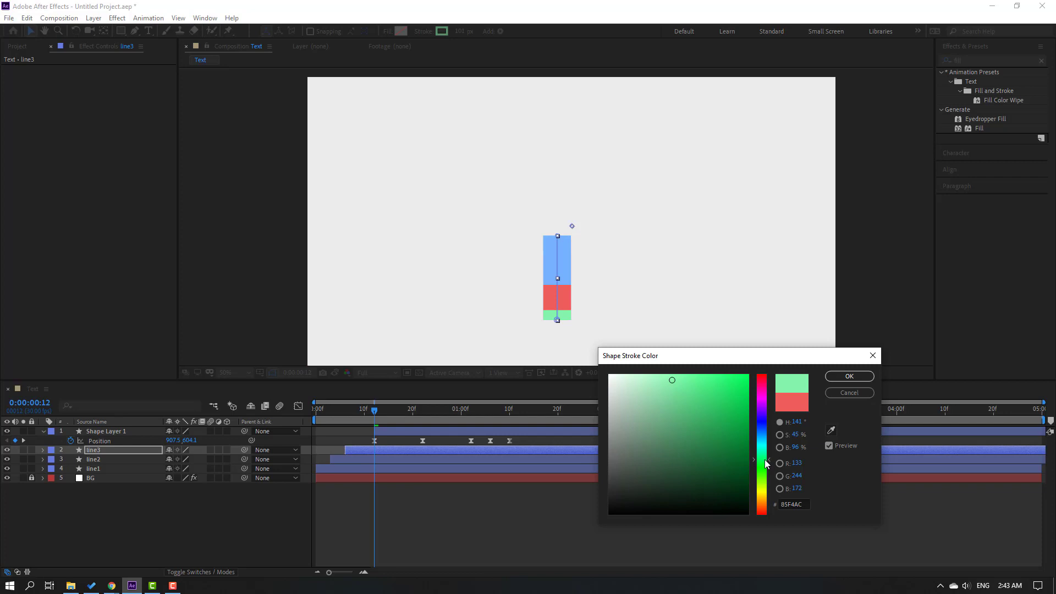
{"action": "left_click_drag", "start_coordinate": [700, 408], "coordinate": [666, 381]}
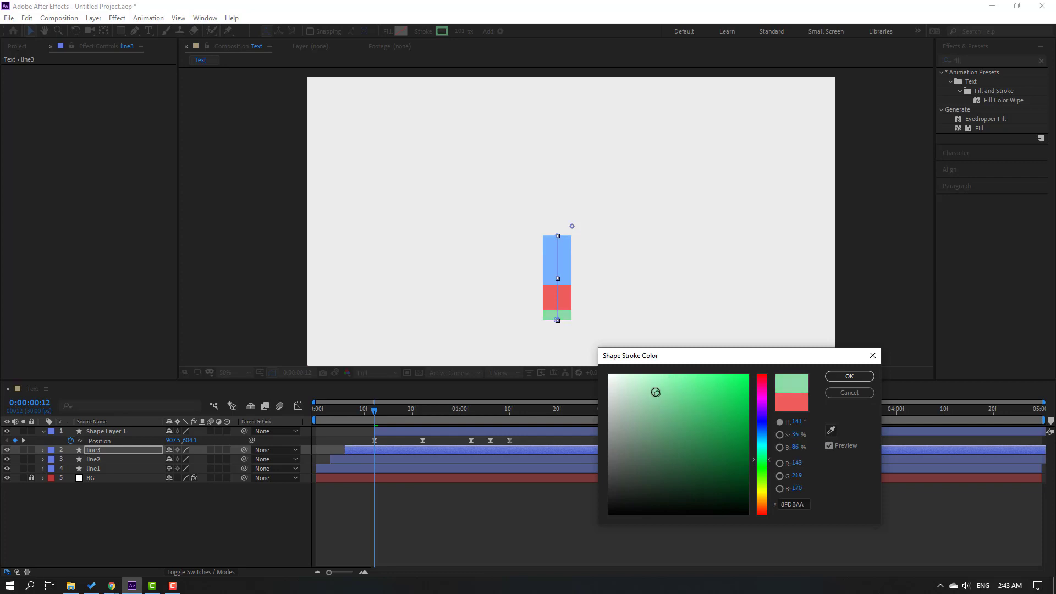
{"action": "left_click", "coordinate": [848, 377]}
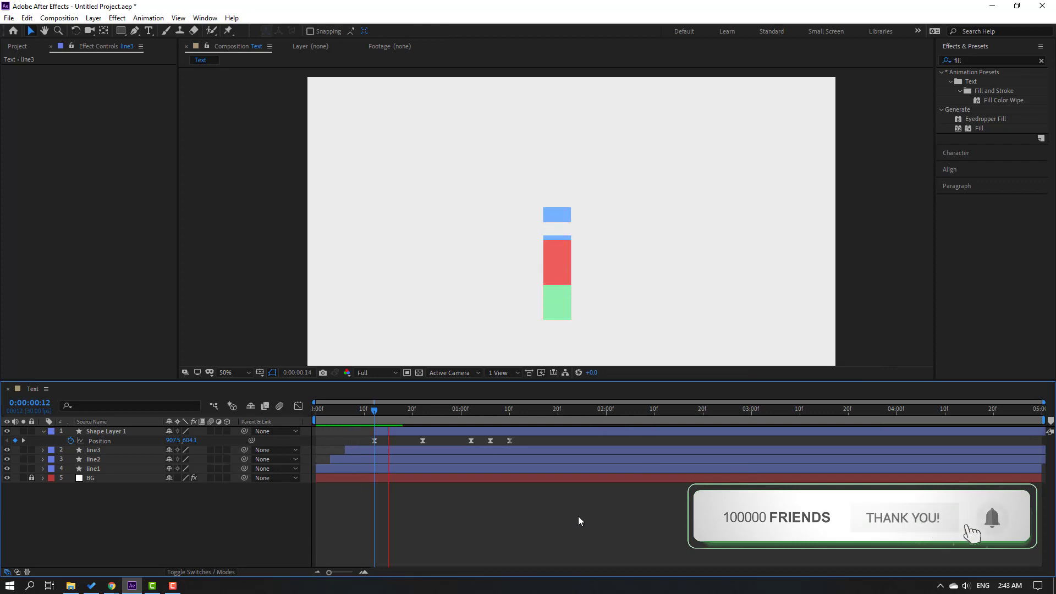
- Scrub the stem animation, then drag the dot layer bar a few frames later
{"action": "left_click", "coordinate": [346, 412]}
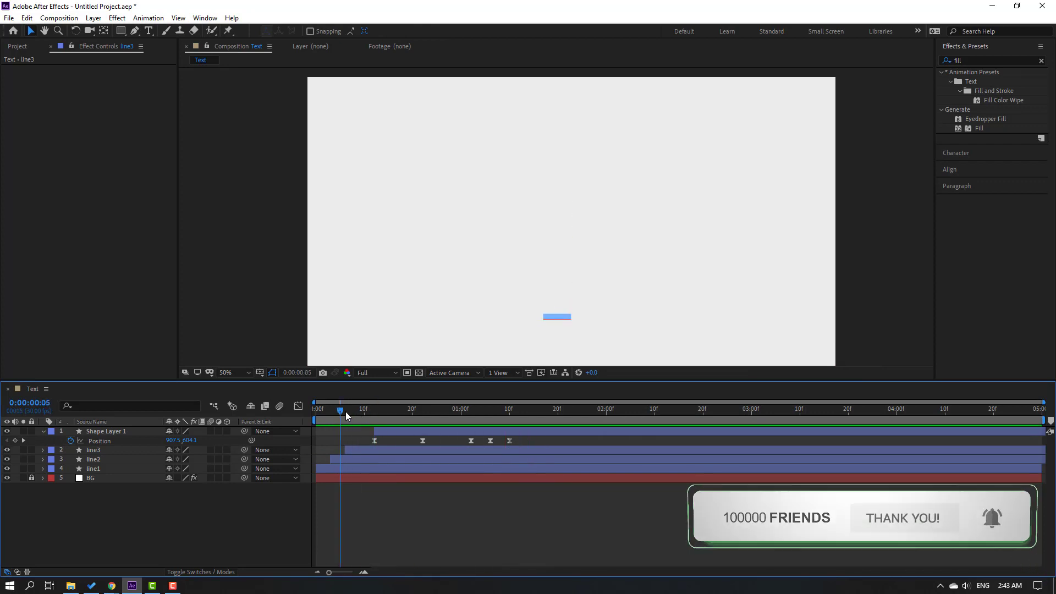
{"action": "mouse_move", "coordinate": [346, 411]}
{"action": "left_mouse_down"}
{"action": "mouse_move", "coordinate": [408, 411]}
{"action": "mouse_move", "coordinate": [430, 429]}
{"action": "left_mouse_up"}
{"action": "left_click", "coordinate": [390, 435]}
{"action": "mouse_move", "coordinate": [358, 408]}
{"action": "left_mouse_down"}
{"action": "mouse_move", "coordinate": [405, 408]}
{"action": "mouse_move", "coordinate": [383, 403]}
{"action": "left_mouse_up"}
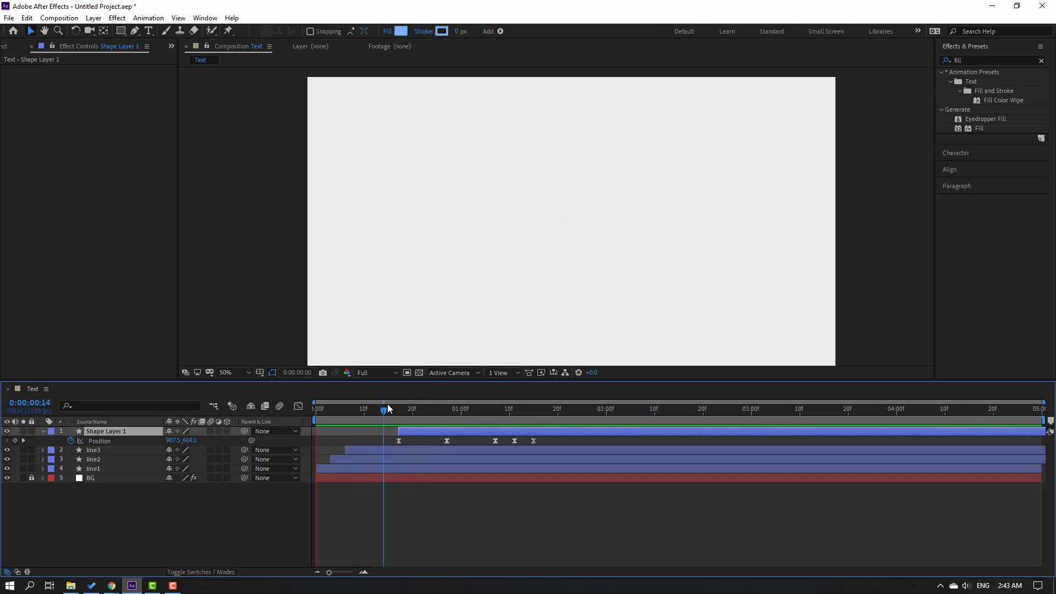
{"action": "key", "text": "comma"}
{"action": "key", "text": "comma"}
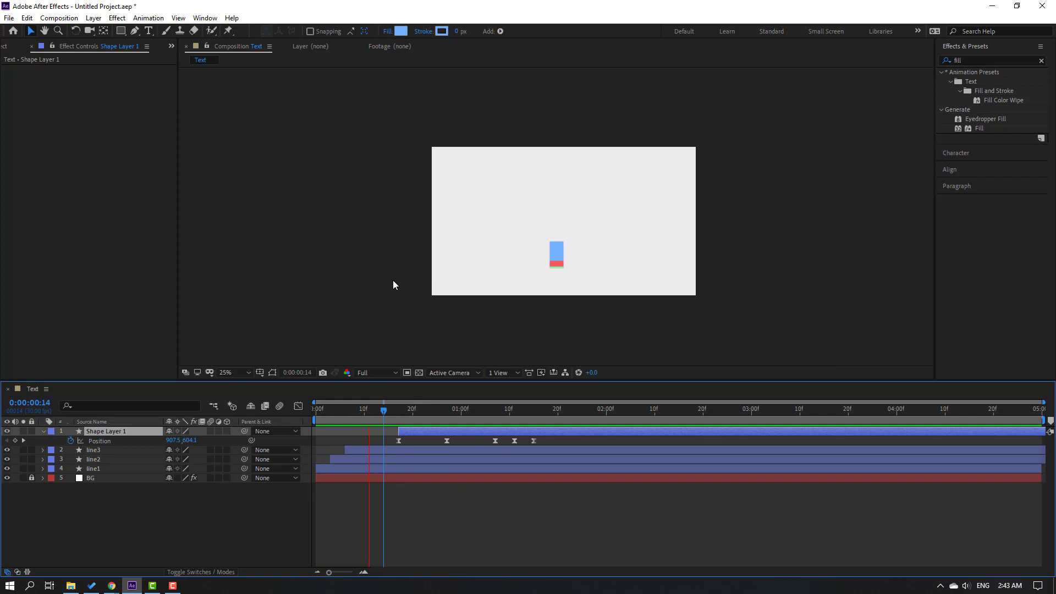
{"action": "key", "text": "period"}
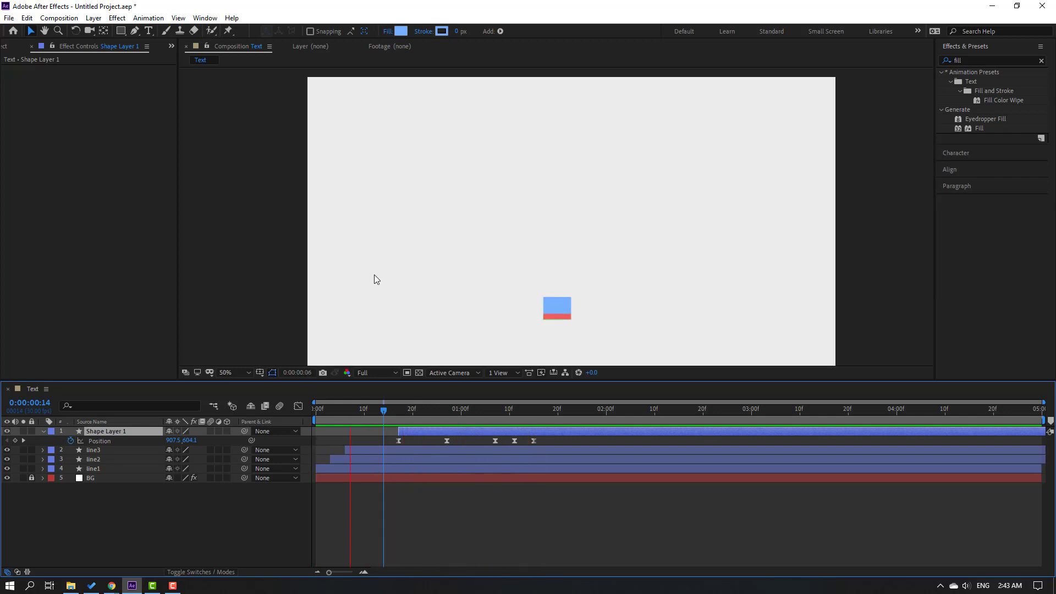
{"action": "key", "text": "Page_Down"}
- Recolour line3's stroke pale yellow-orange and preview up to frame 22
{"action": "left_click", "coordinate": [93, 449]}
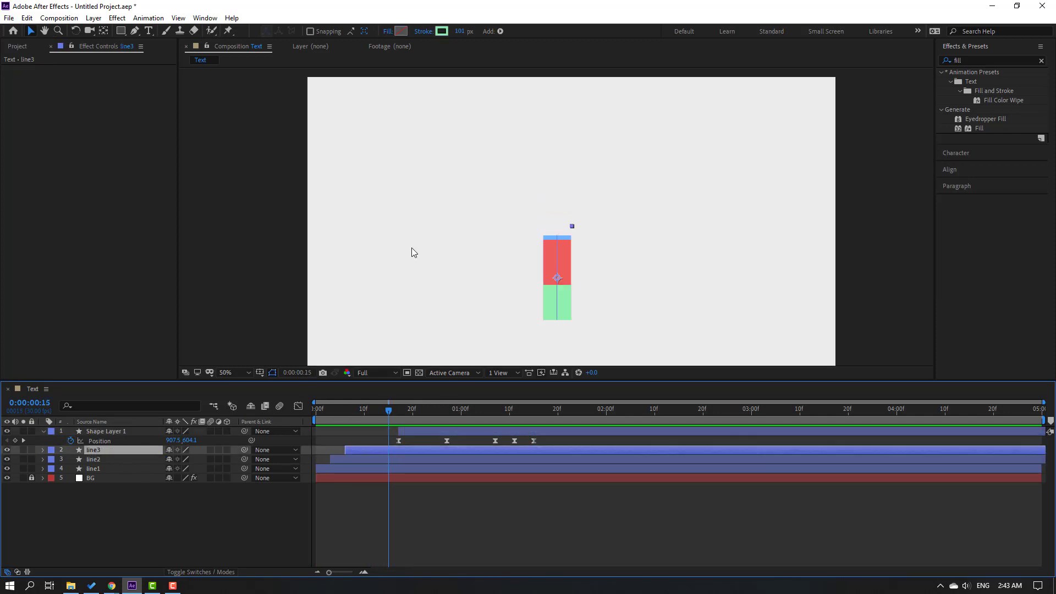
{"action": "left_click", "coordinate": [441, 32]}
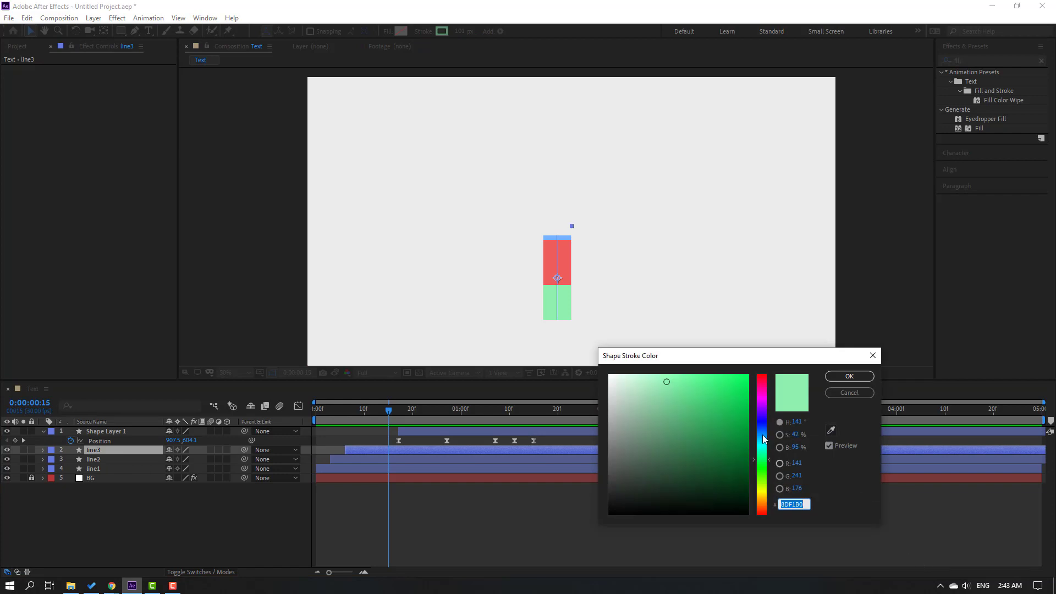
{"action": "left_click", "coordinate": [761, 504]}
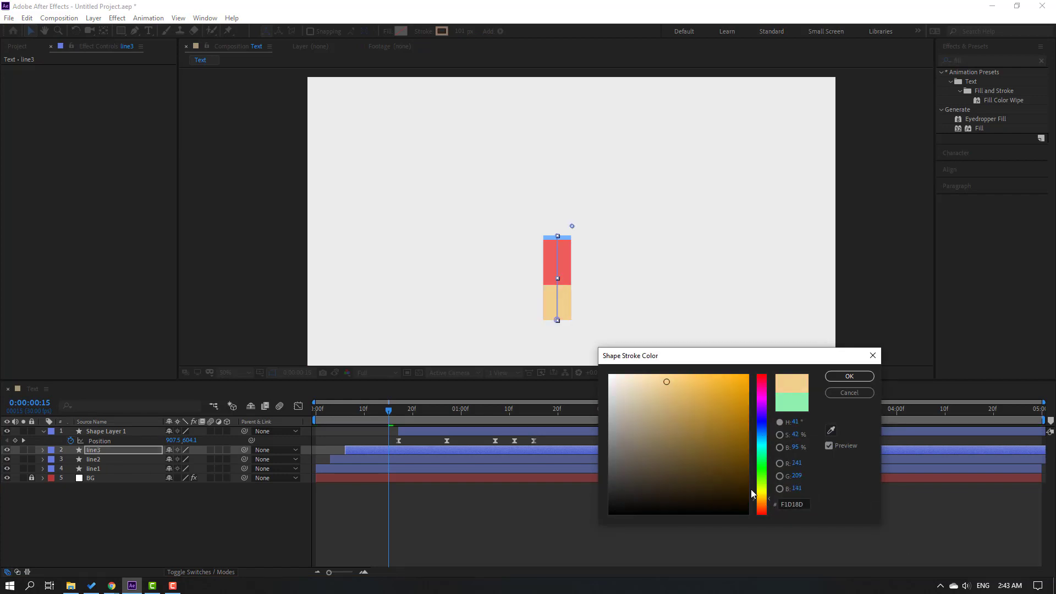
{"action": "left_click_drag", "start_coordinate": [655, 388], "coordinate": [678, 376]}
{"action": "left_click", "coordinate": [829, 382]}
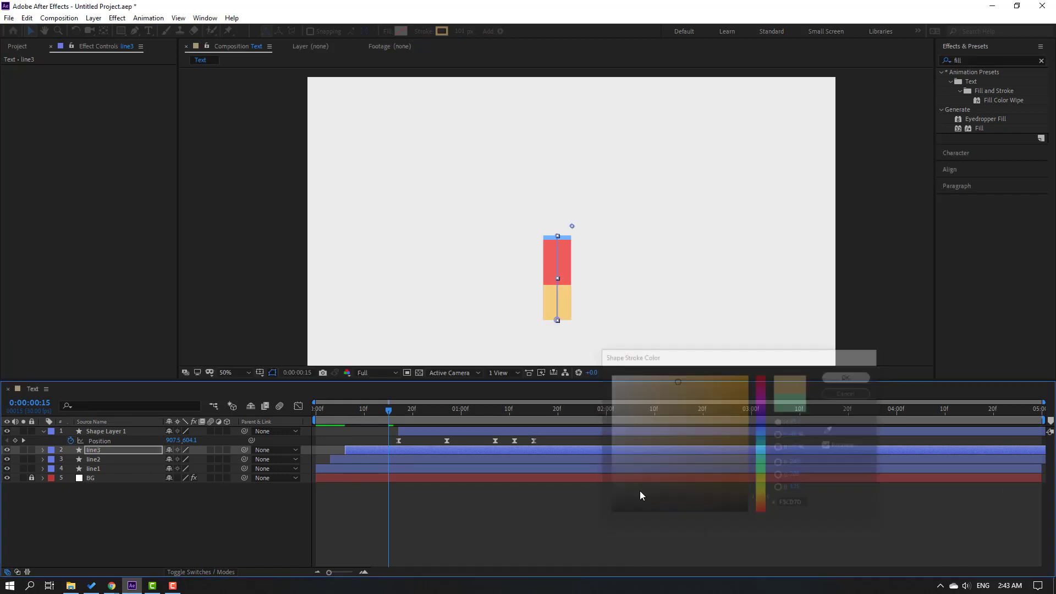
{"action": "key", "text": "space"}
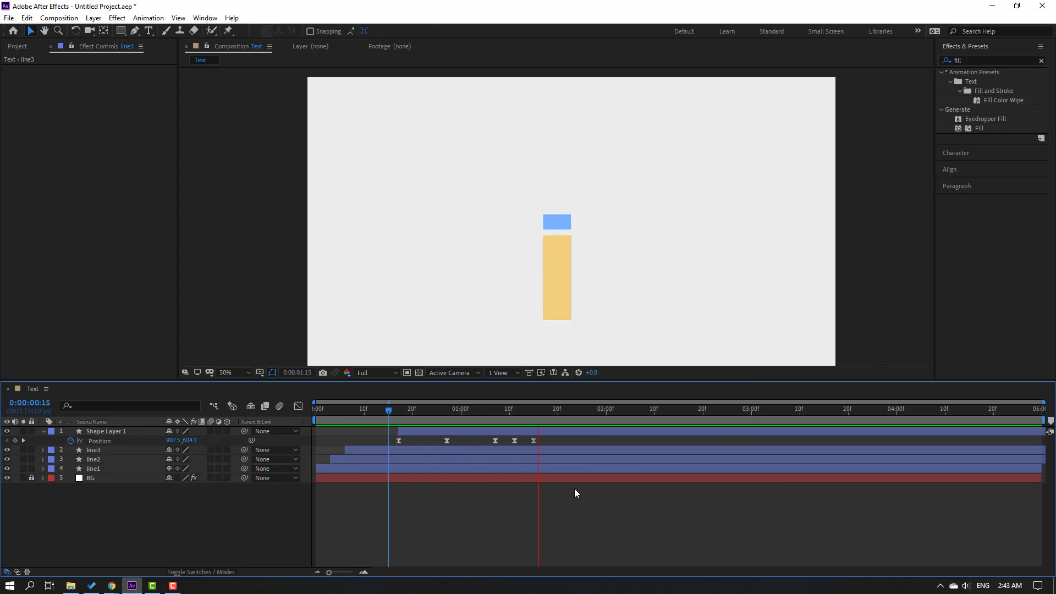
{"action": "left_click_drag", "start_coordinate": [389, 410], "coordinate": [420, 408]}
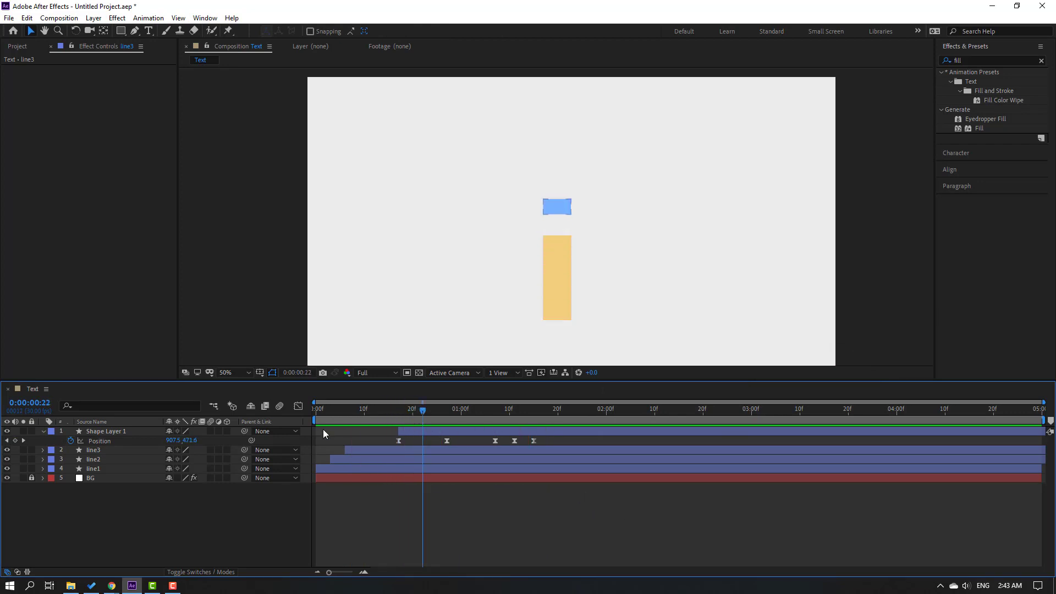
- Fill Shape Layer 1's dot with yellow sampled from the stem, then preview
{"action": "left_click", "coordinate": [99, 432]}
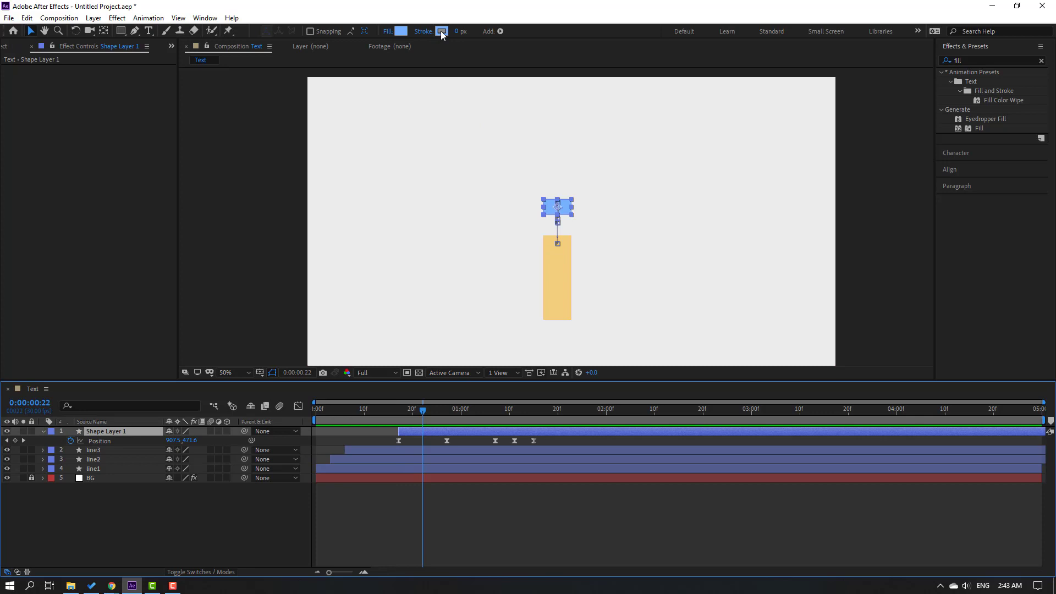
{"action": "left_click", "coordinate": [398, 32]}
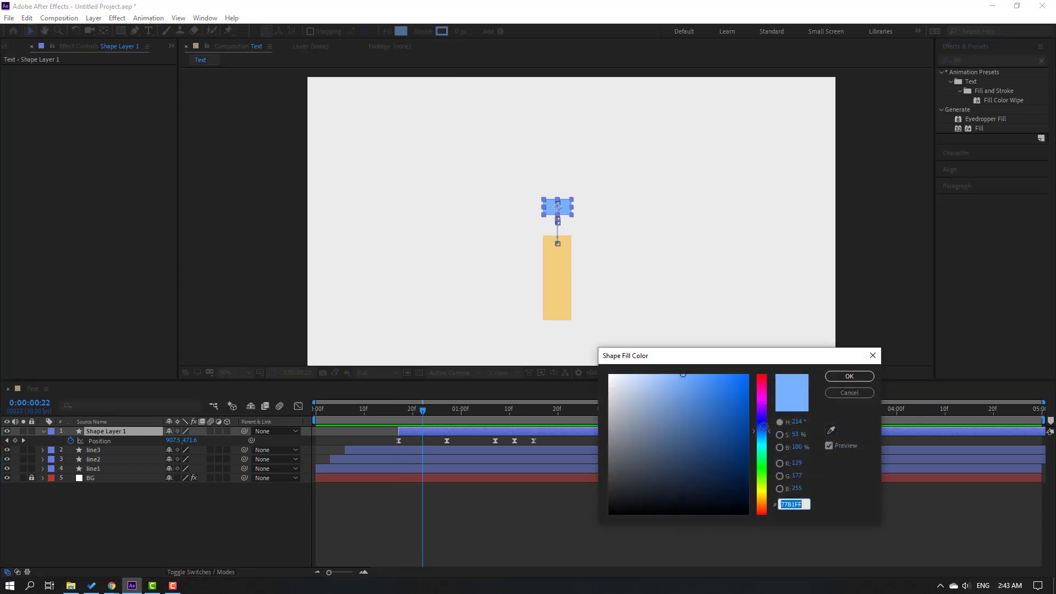
{"action": "left_click", "coordinate": [829, 430]}
{"action": "left_click", "coordinate": [553, 247]}
{"action": "left_click", "coordinate": [858, 376]}
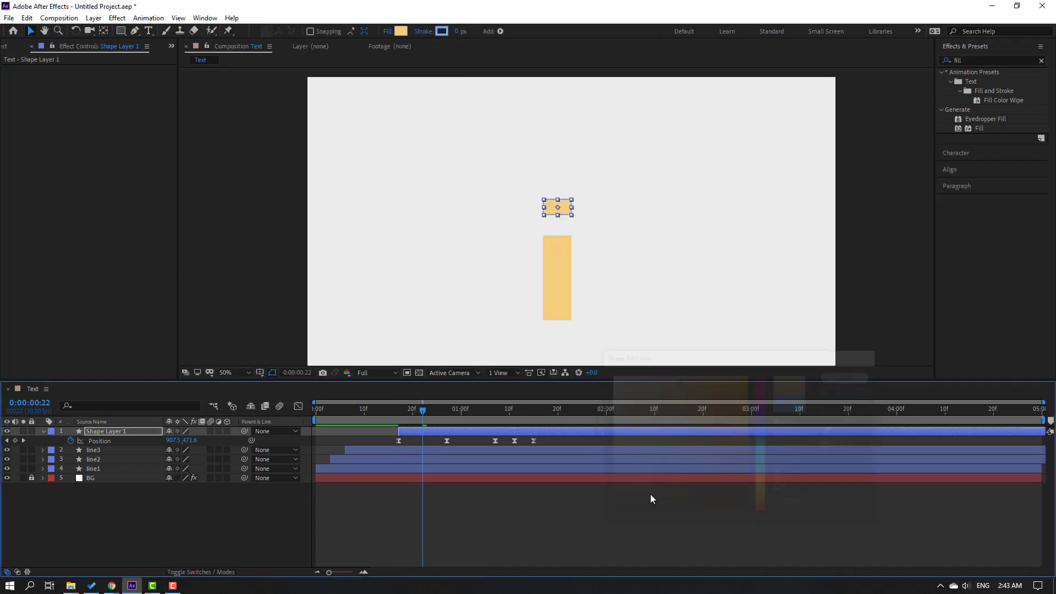
{"action": "key", "text": "space"}
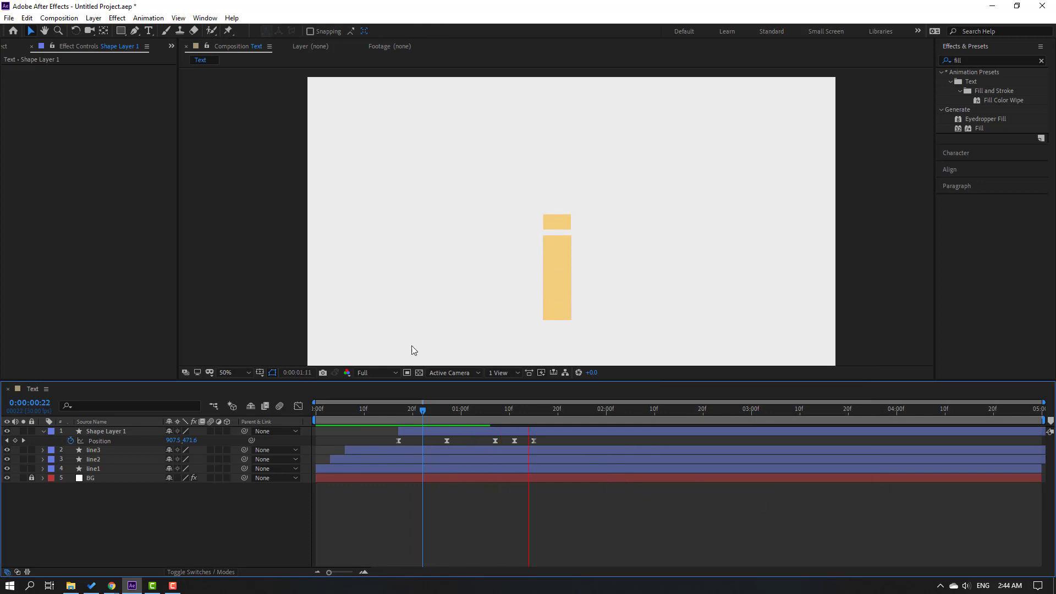
{"action": "key", "text": "space"}
- Set a starting Rotation keyframe on the dot at frame 17
{"action": "left_click", "coordinate": [102, 431]}
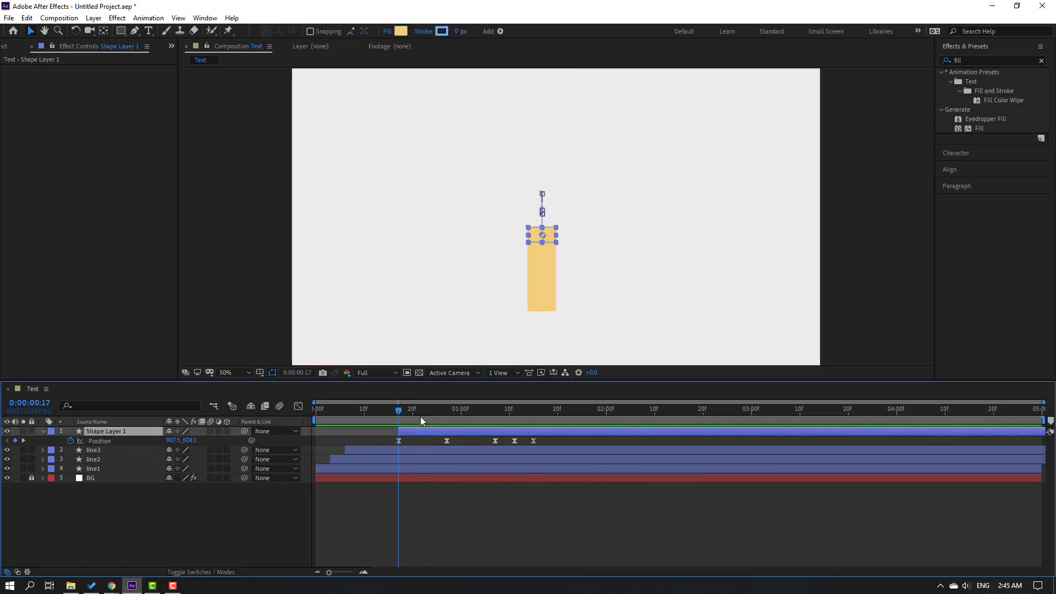
{"action": "mouse_move", "coordinate": [400, 410]}
{"action": "left_mouse_down"}
{"action": "mouse_move", "coordinate": [480, 411]}
{"action": "mouse_move", "coordinate": [400, 409]}
{"action": "left_mouse_up"}
{"action": "key", "text": "shift+r"}
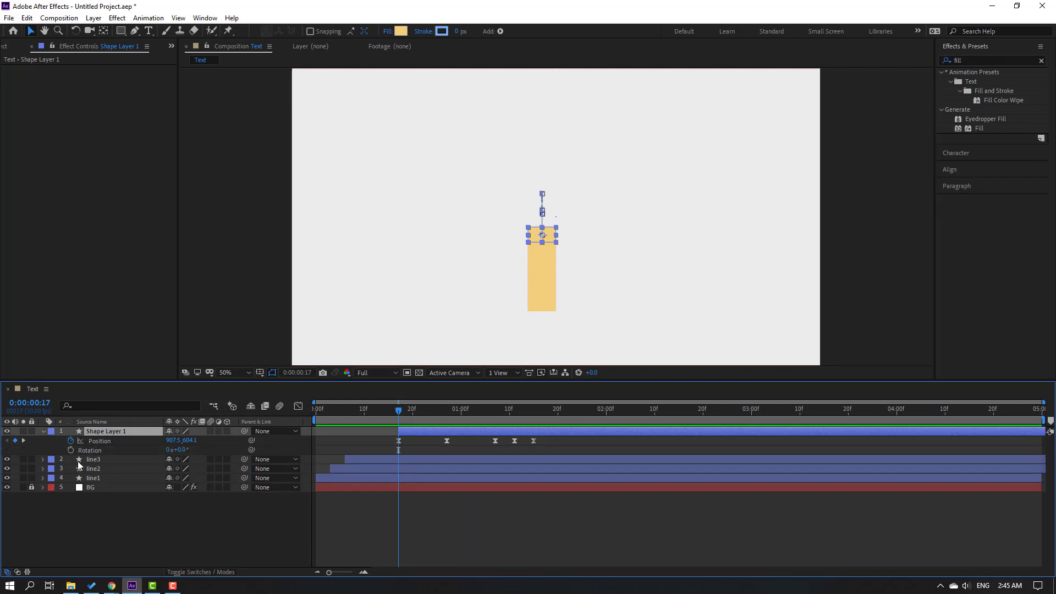
{"action": "left_click", "coordinate": [71, 449]}
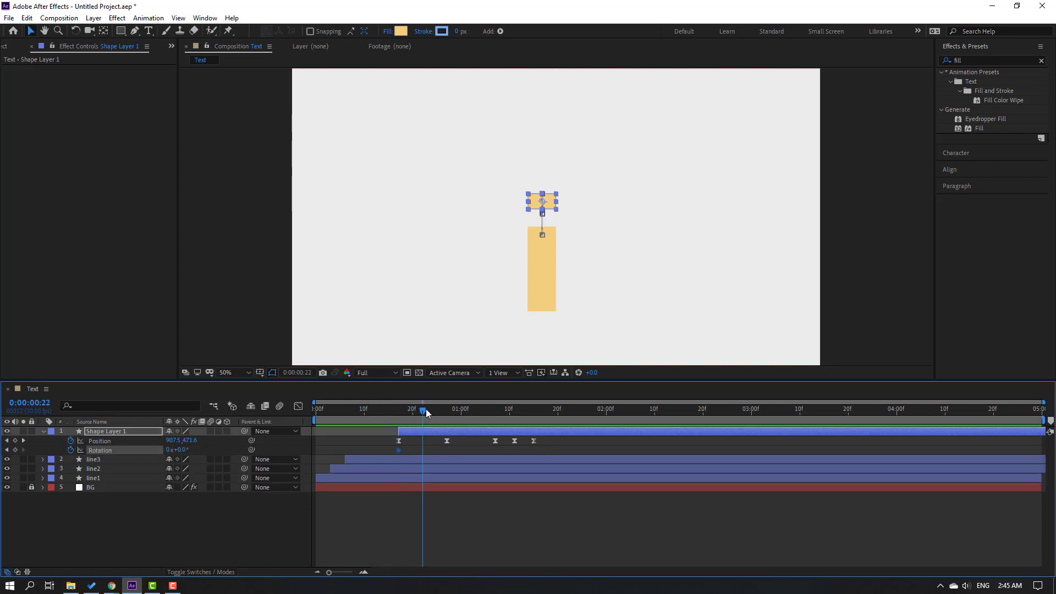
- Add a later one-full-turn rotation keyframe, apply Easy Ease, and preview
{"action": "left_click_drag", "start_coordinate": [397, 410], "coordinate": [447, 409]}
{"action": "mouse_move", "coordinate": [169, 449]}
{"action": "left_mouse_down"}
{"action": "mouse_move", "coordinate": [171, 472]}
{"action": "mouse_move", "coordinate": [169, 457]}
{"action": "left_mouse_up"}
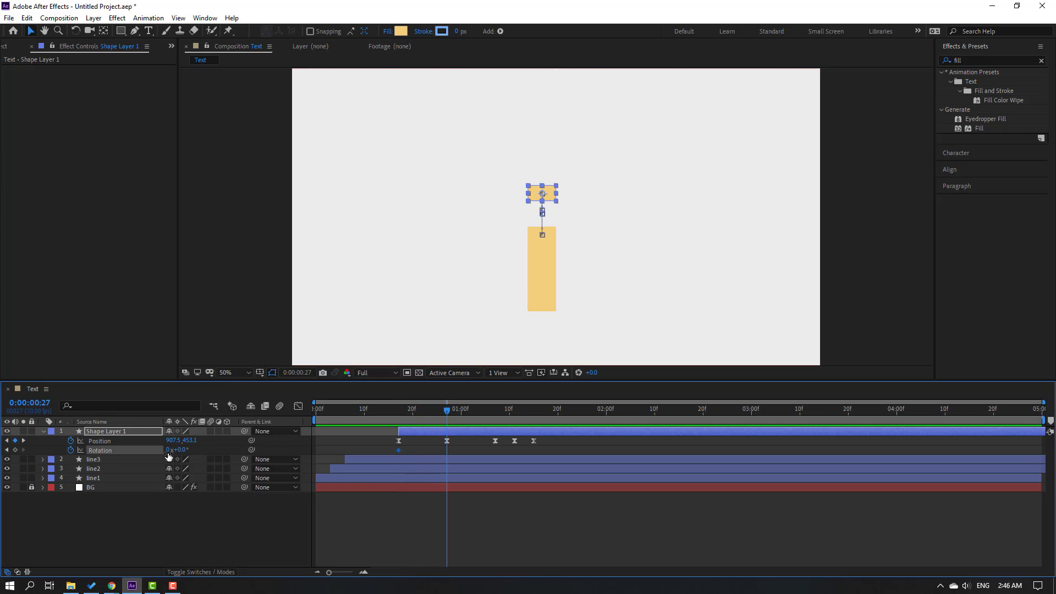
{"action": "left_click_drag", "start_coordinate": [400, 416], "coordinate": [455, 411]}
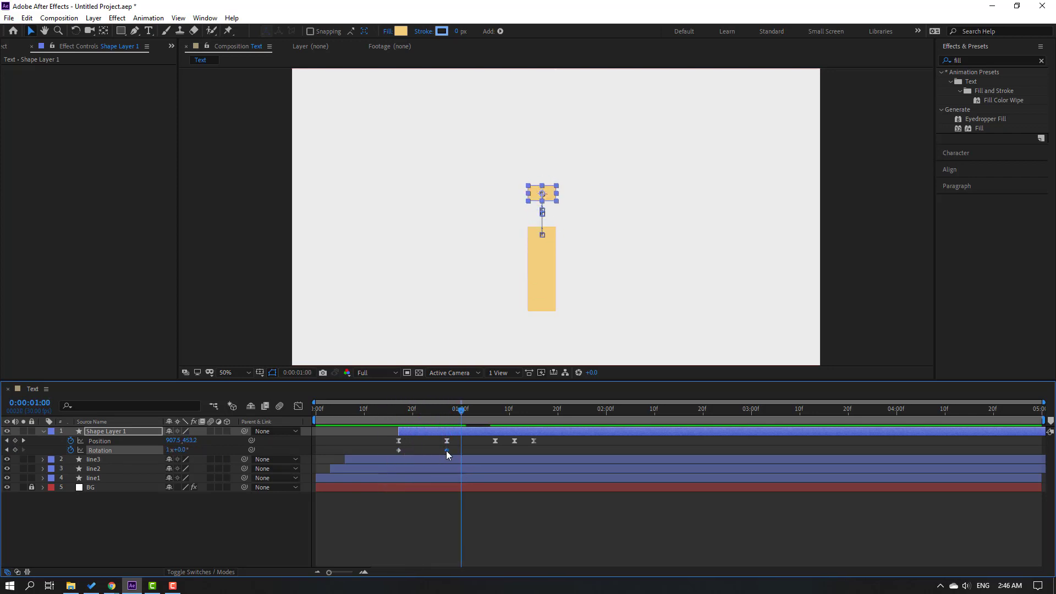
{"action": "left_click_drag", "start_coordinate": [446, 451], "coordinate": [497, 455]}
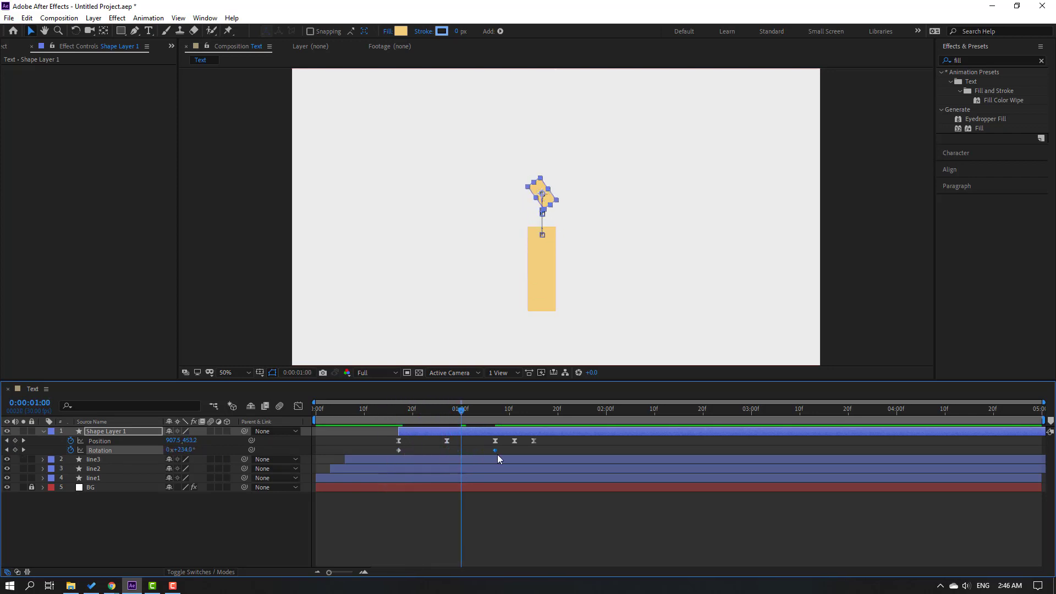
{"action": "right_click", "coordinate": [400, 450]}
{"action": "left_click", "coordinate": [548, 413]}
{"action": "key", "text": "space"}
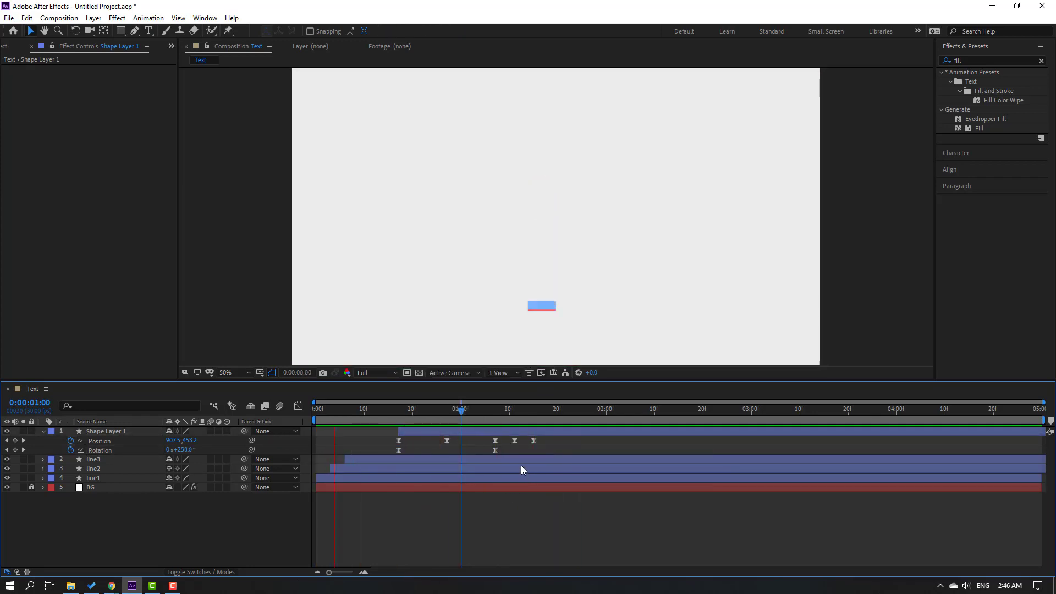
- Press N to end the work area at 1:20
{"action": "key", "text": "n"}
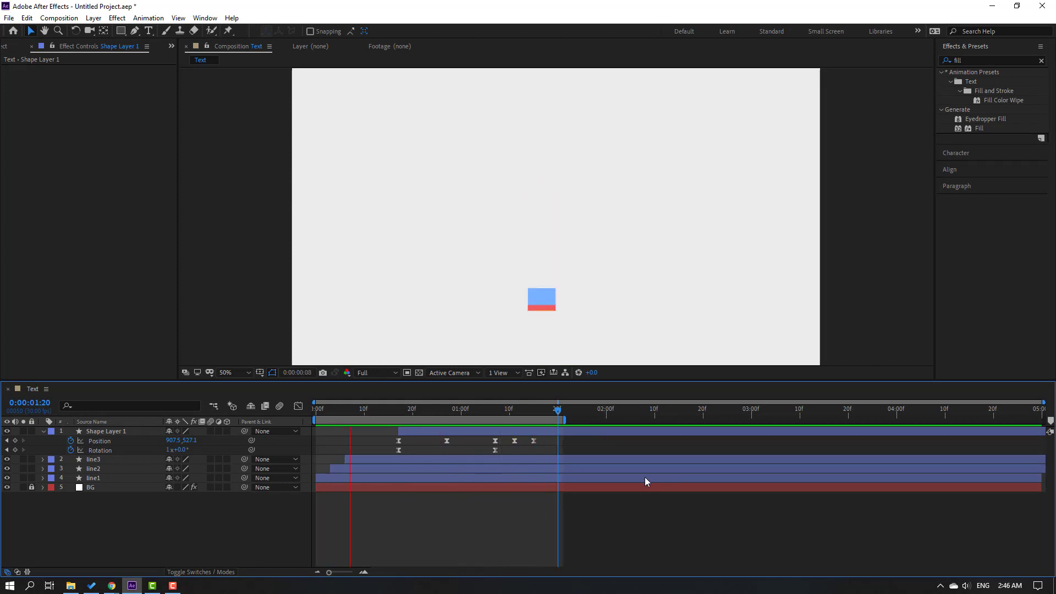